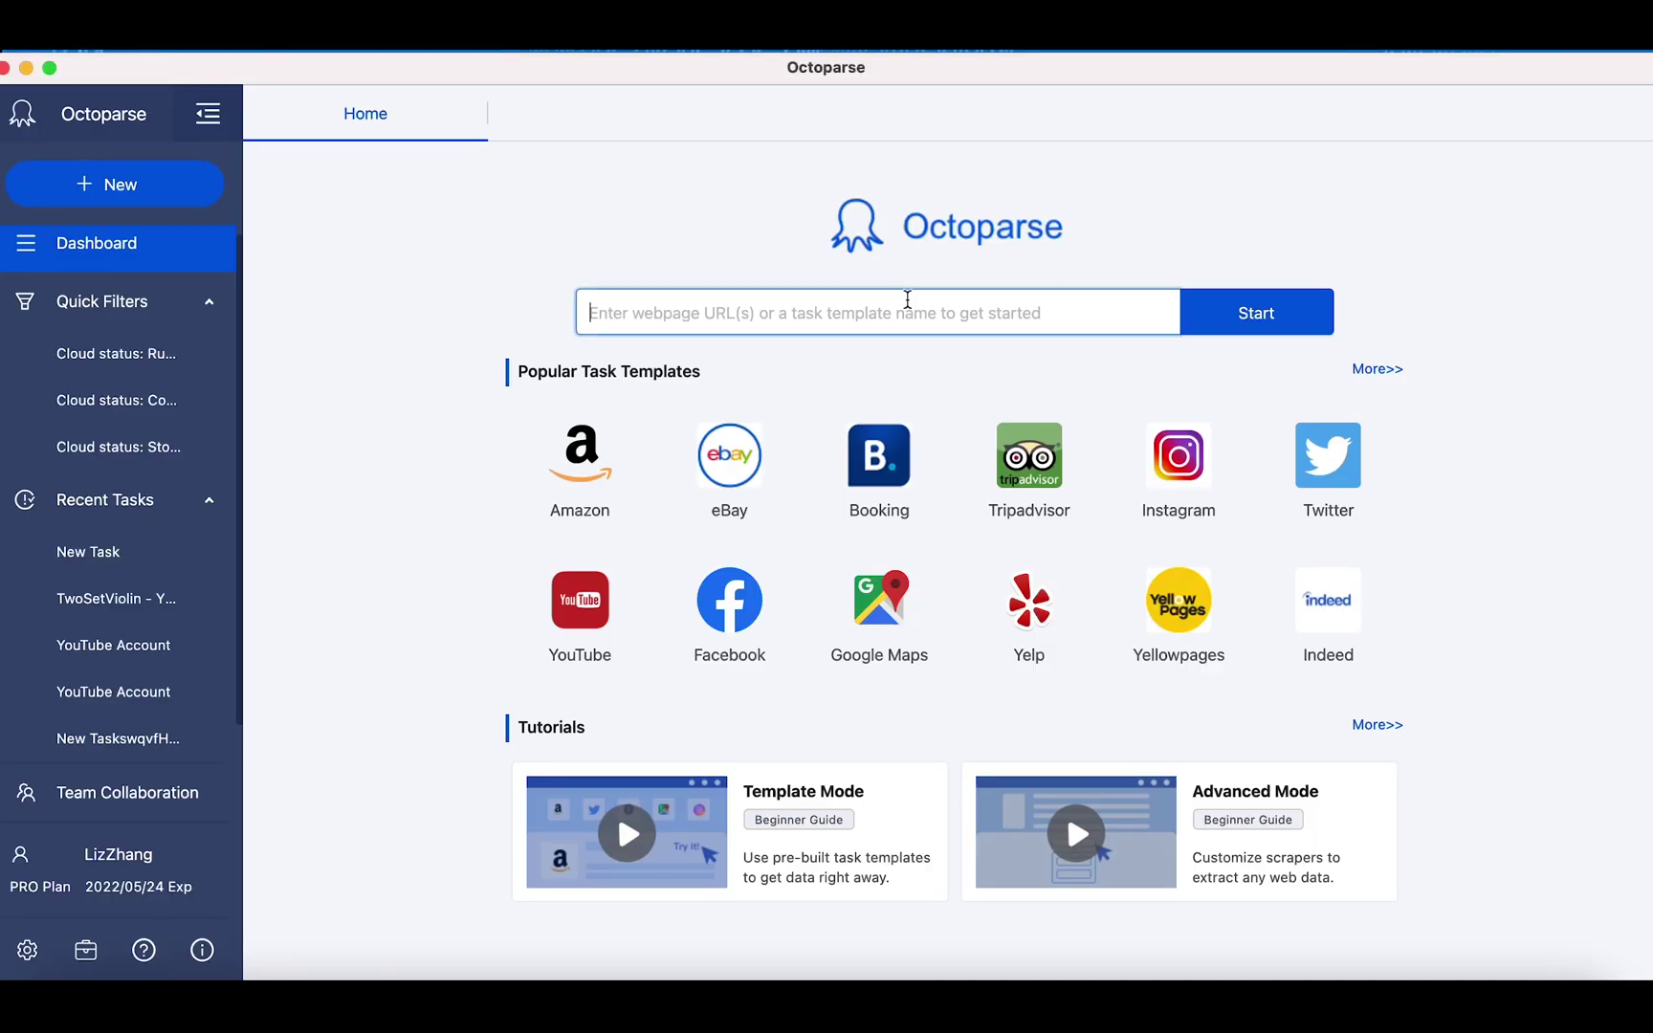
pyautogui.write('https://finance.yahoo.com/')
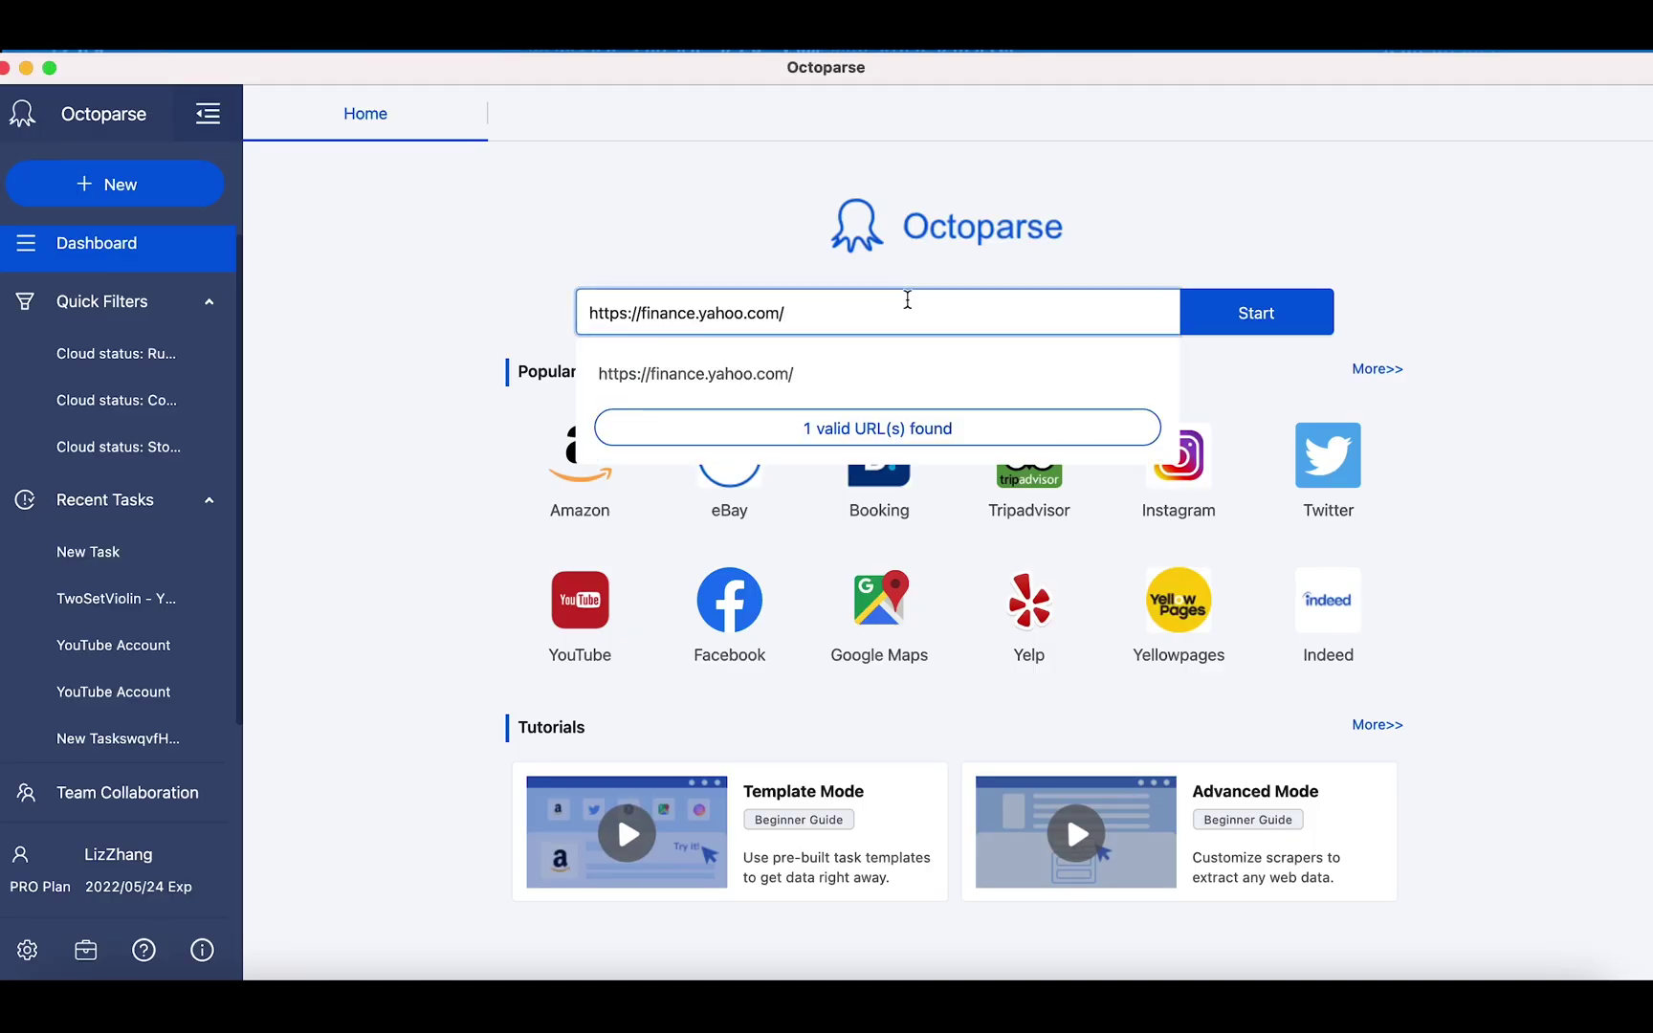
pyautogui.click(1254, 323)
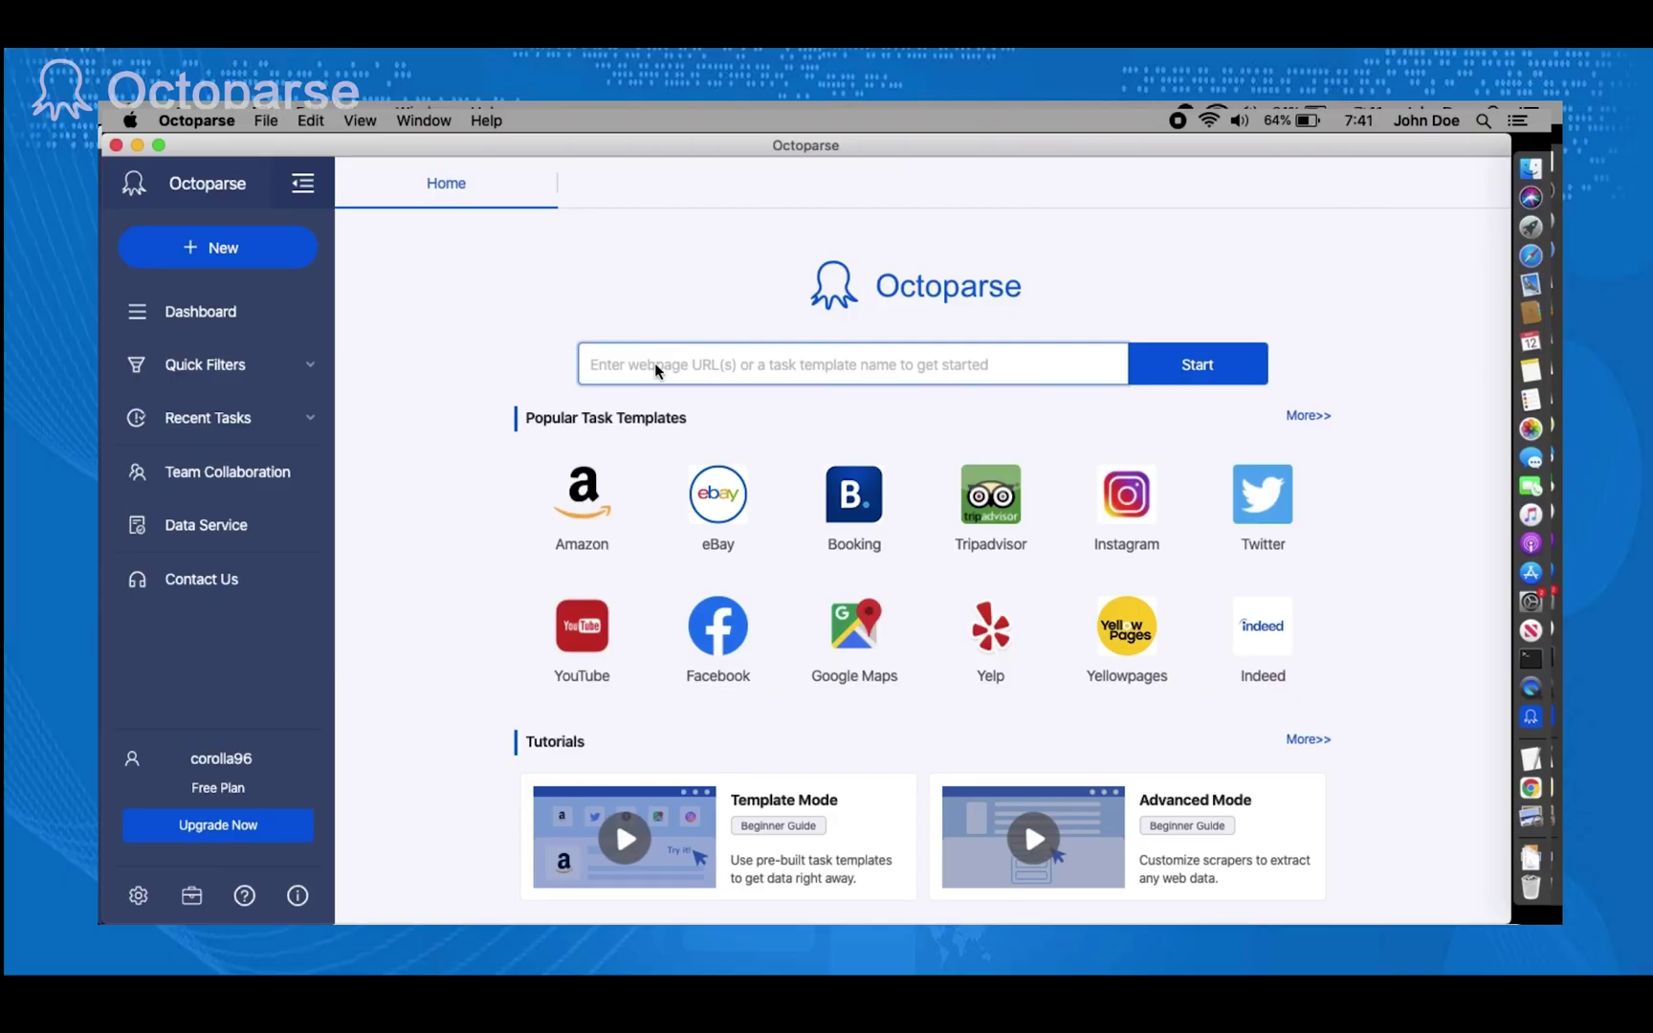
pyautogui.rightClick(656, 363)
pyautogui.click(693, 466)
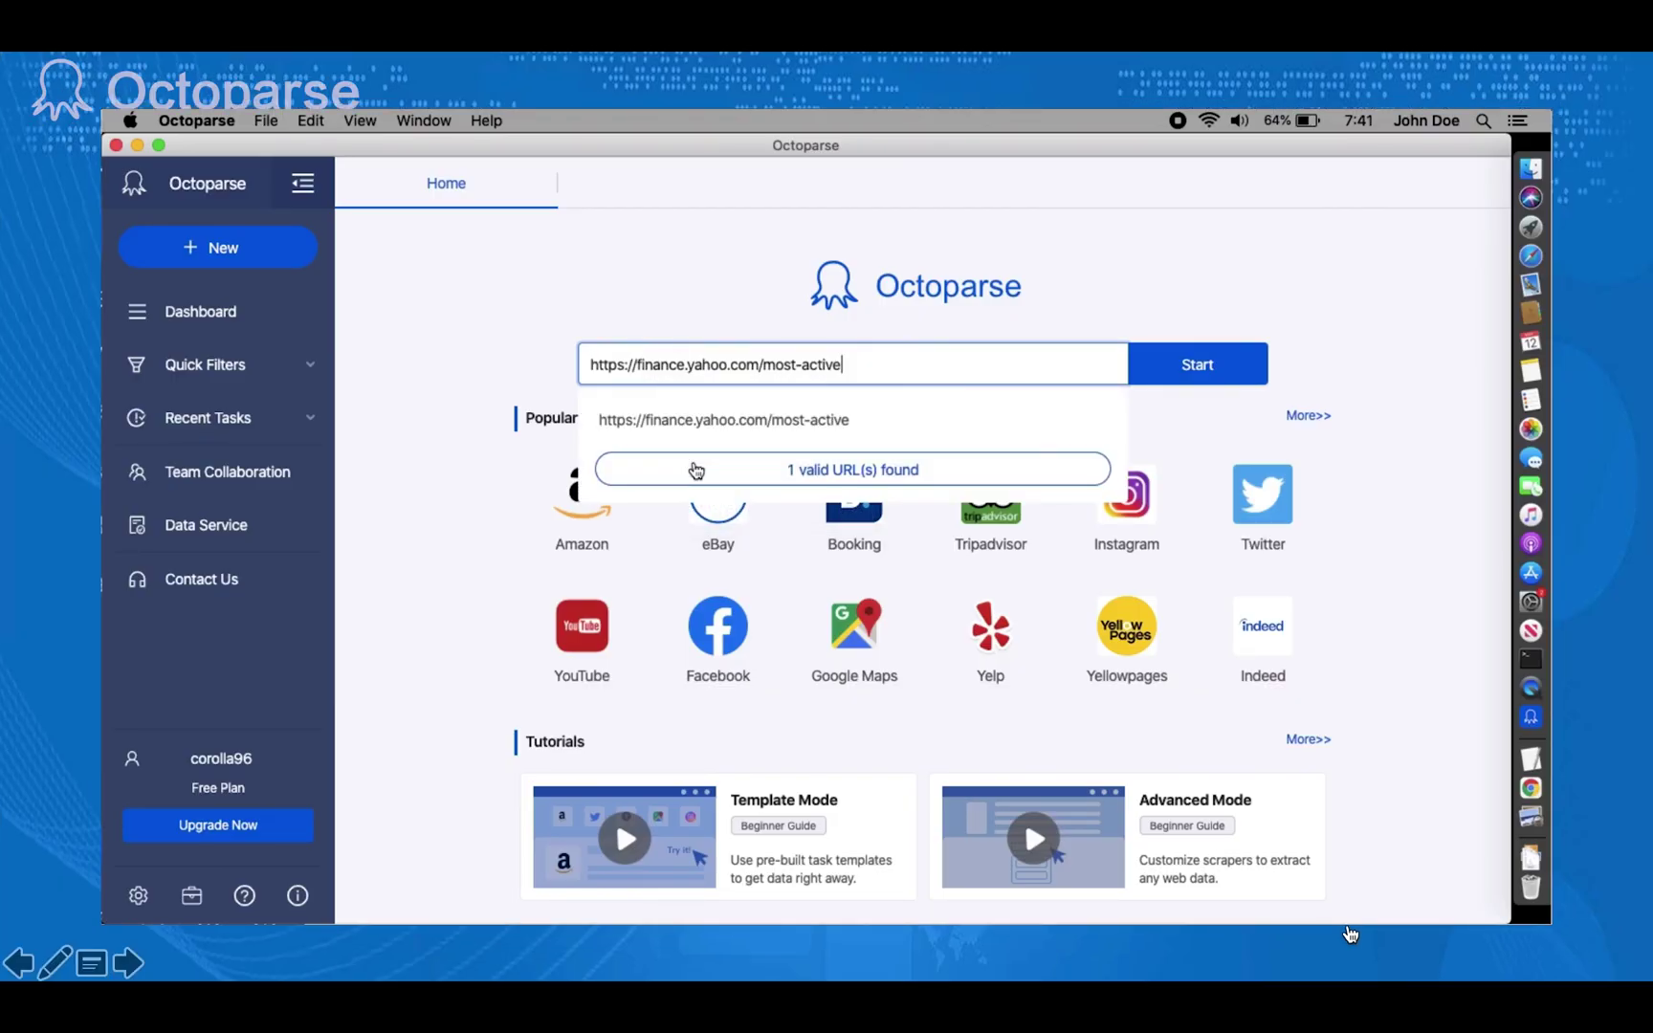
pyautogui.click(1222, 372)
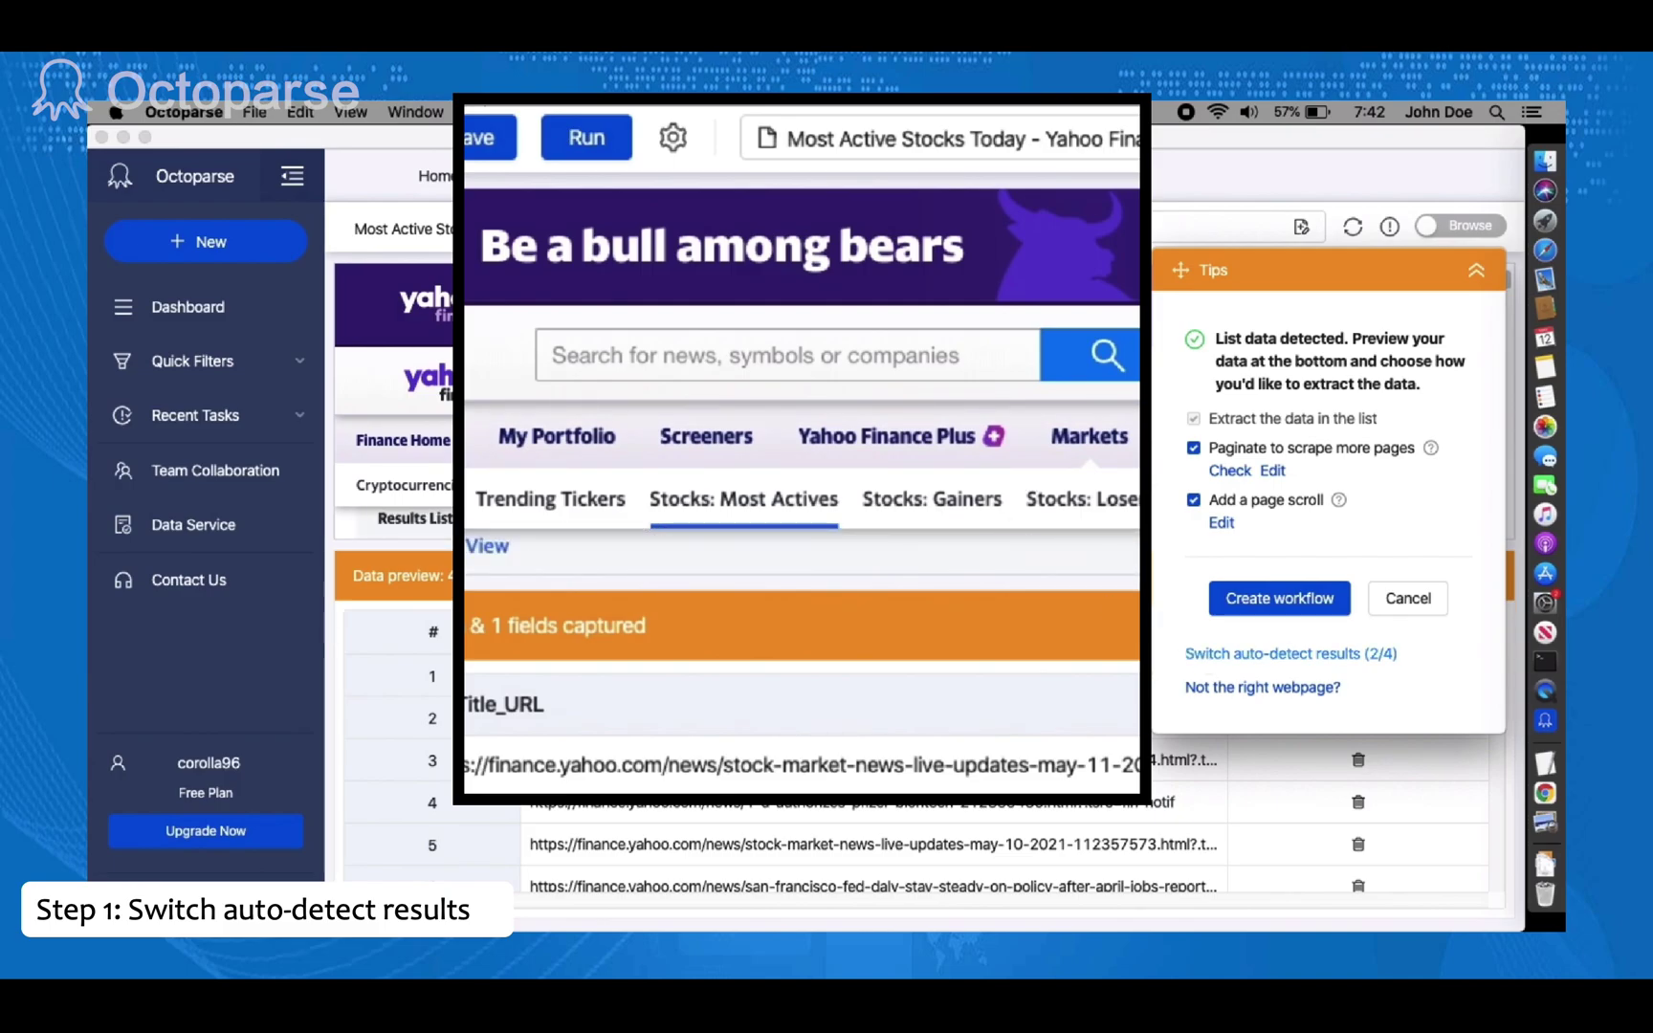
# Switch to auto-detect result 3/4, the 25-row most-active stocks table.
pyautogui.click(1276, 653)
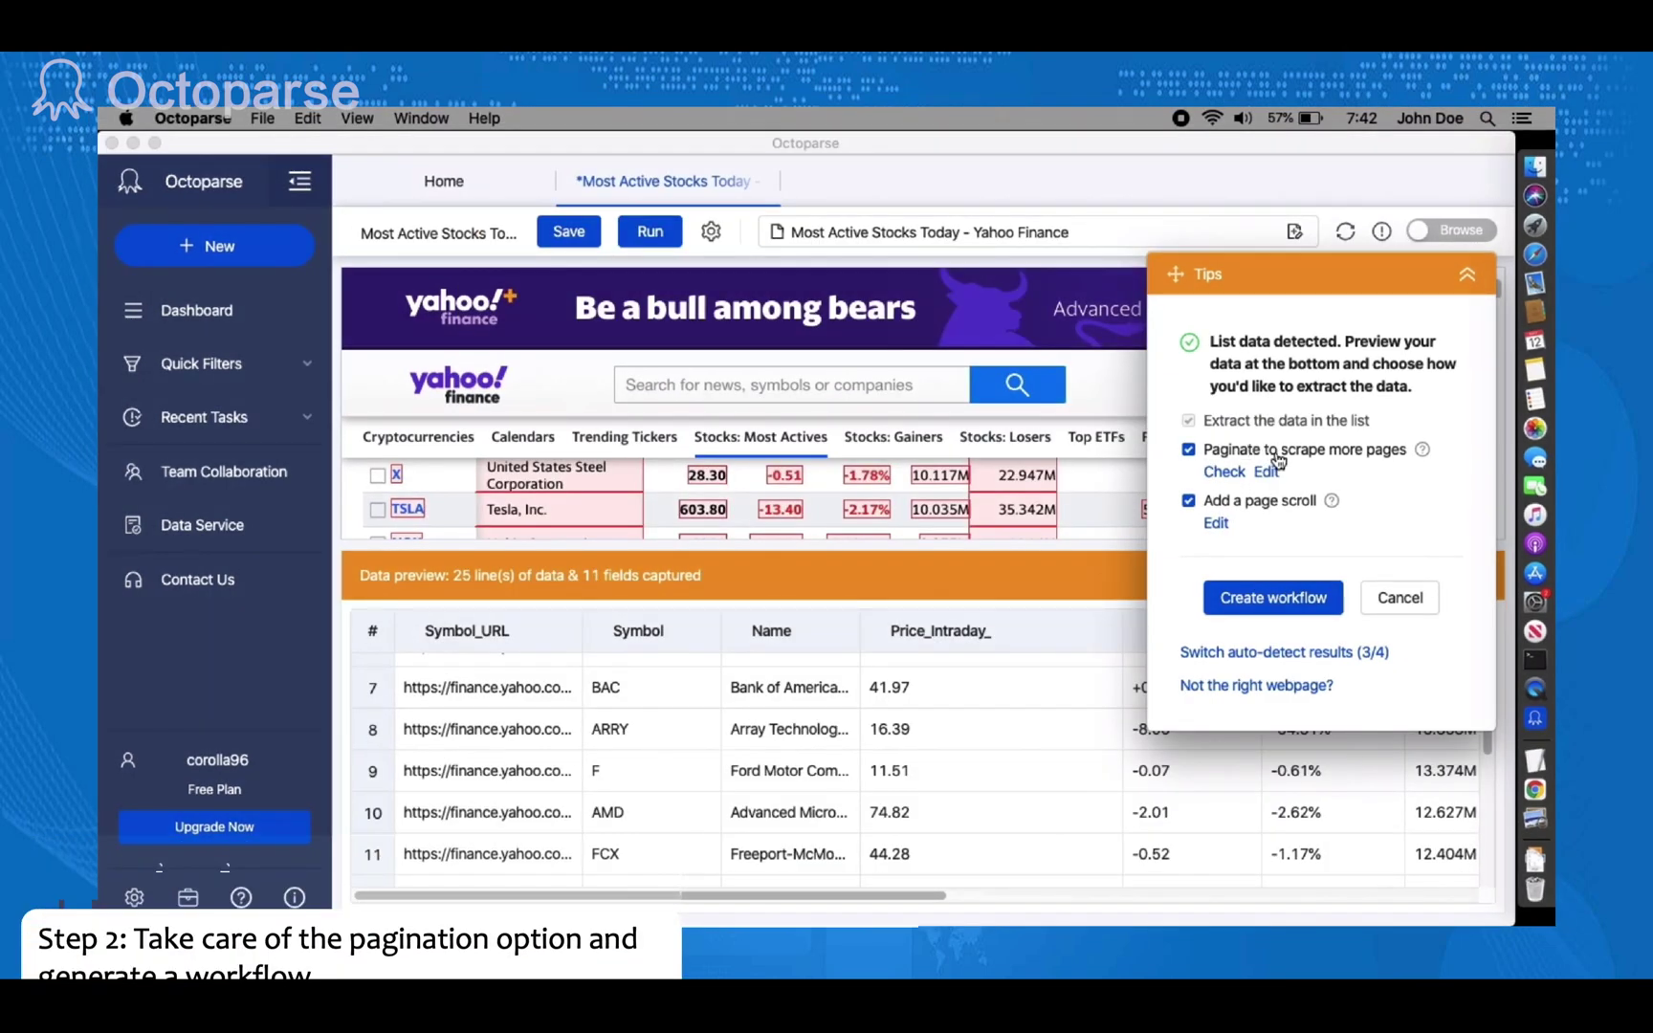
# Use the page's Next link for pagination, turn off page scroll, and create the workflow.
pyautogui.click(1266, 472)
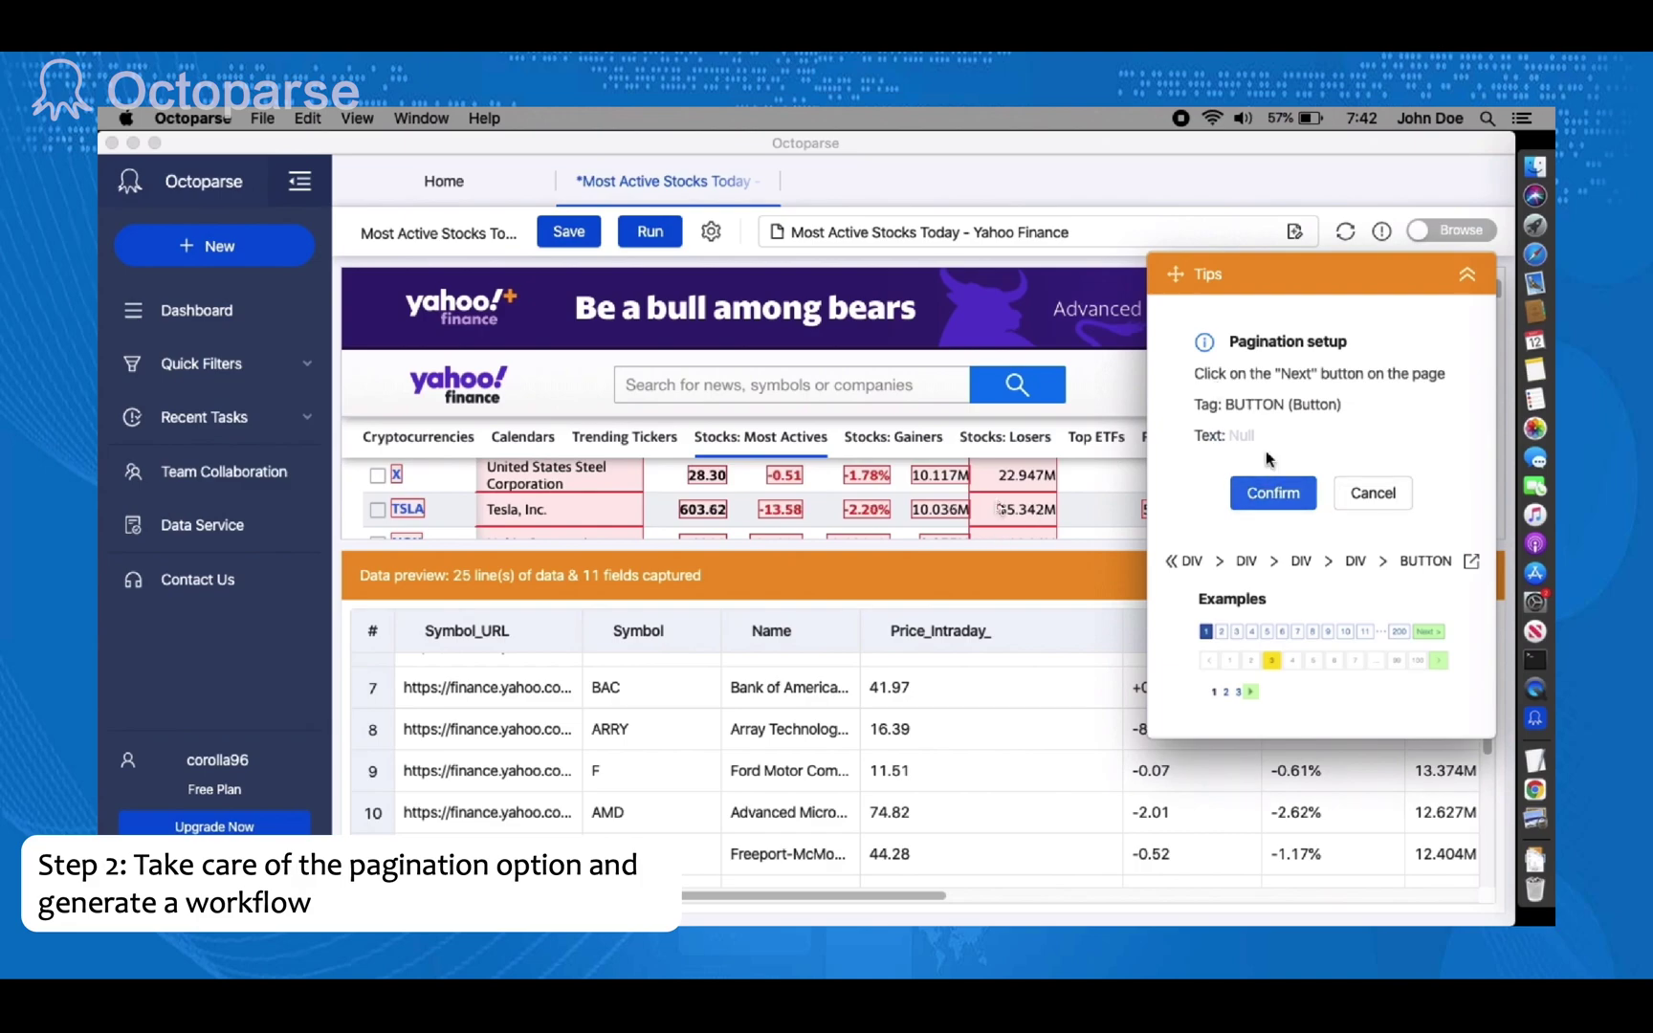
pyautogui.moveTo(1272, 277); pyautogui.dragTo(428, 300)
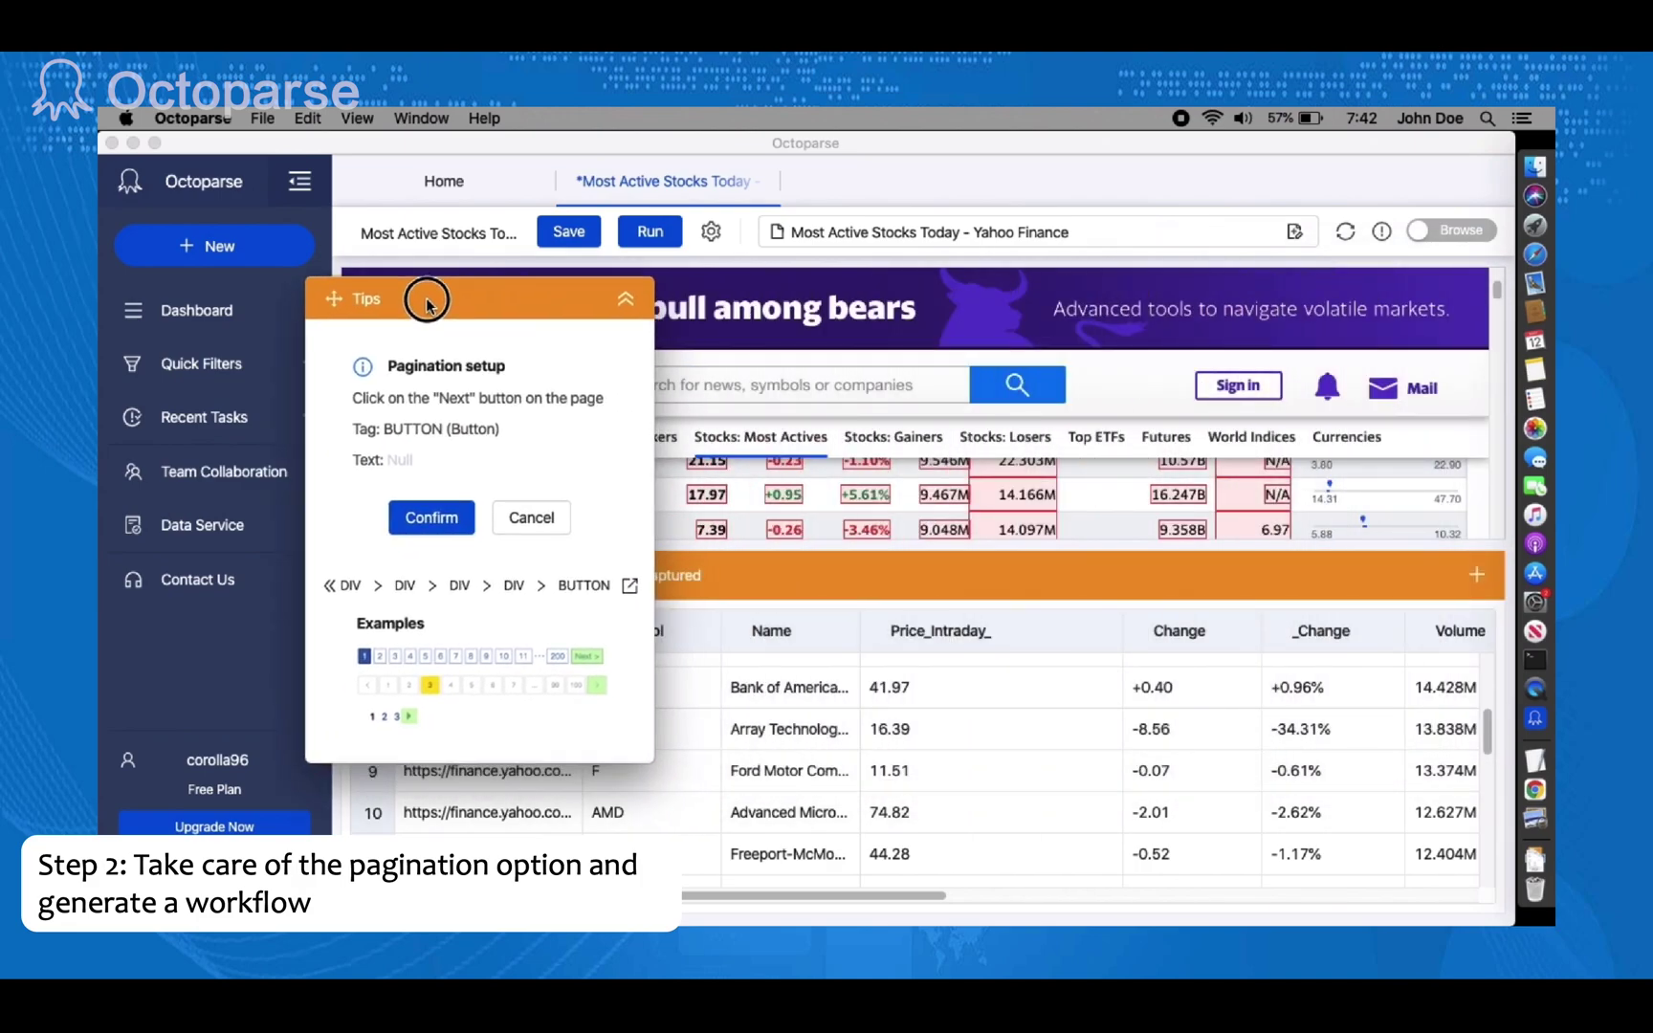
pyautogui.scroll(-5, 1328, 522)
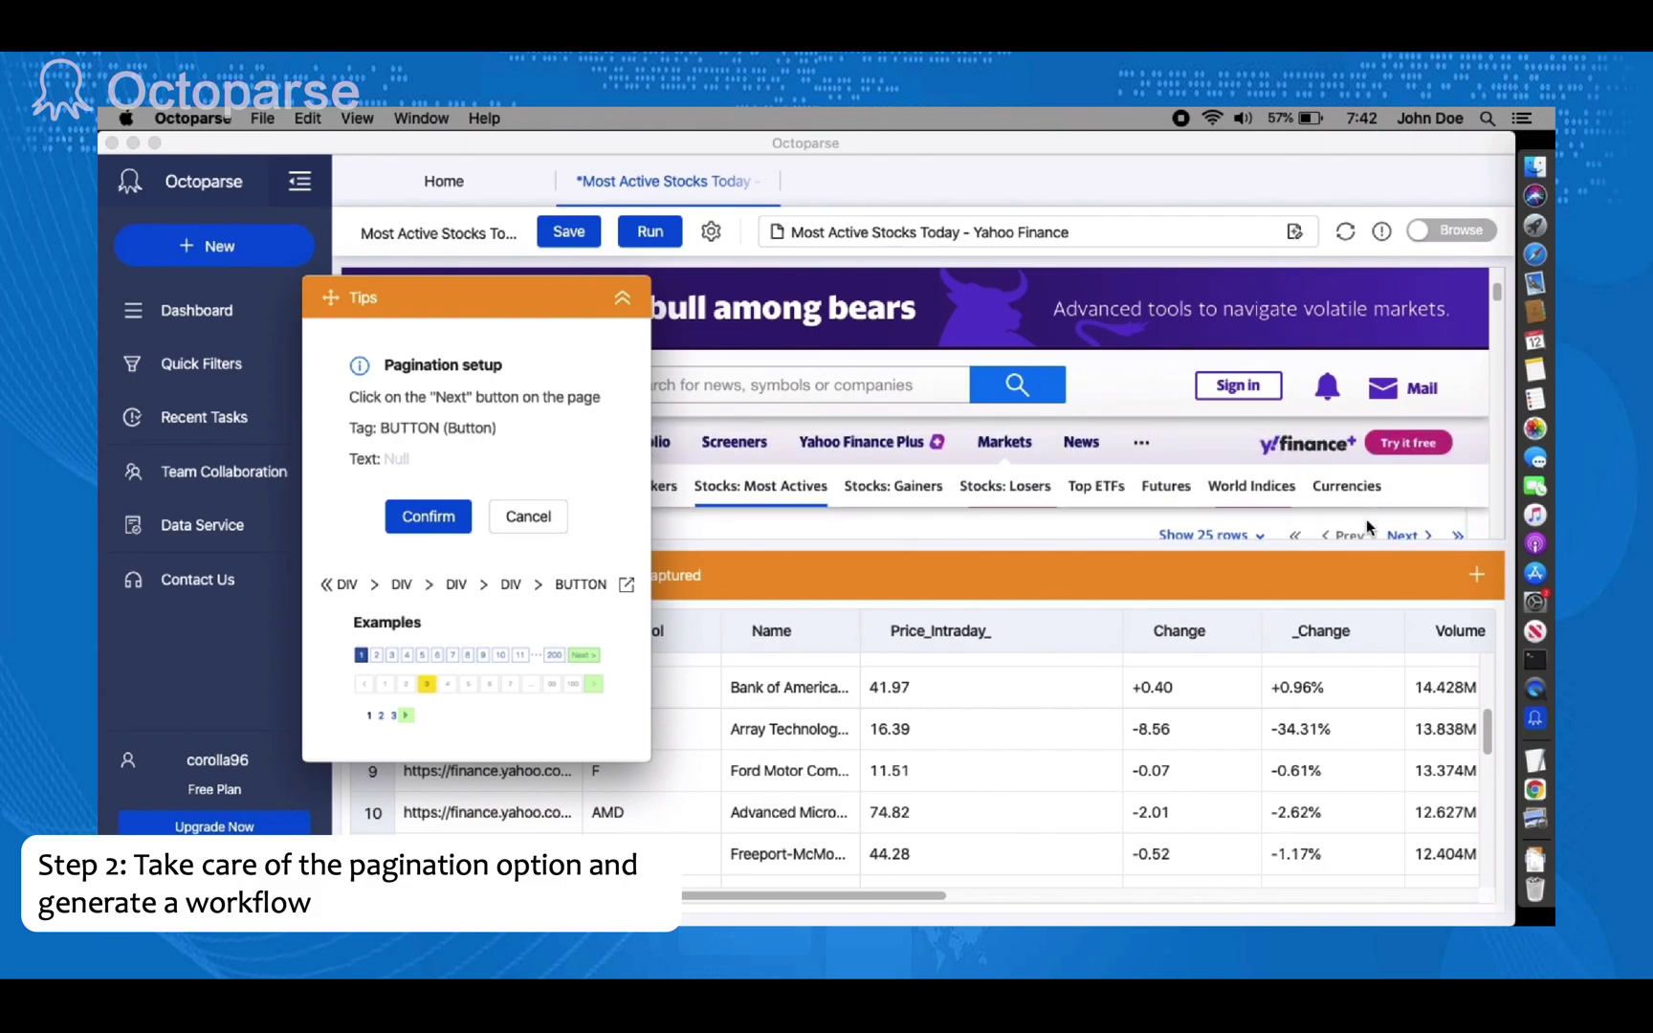
pyautogui.scroll(-1, 1368, 518)
pyautogui.click(1396, 516)
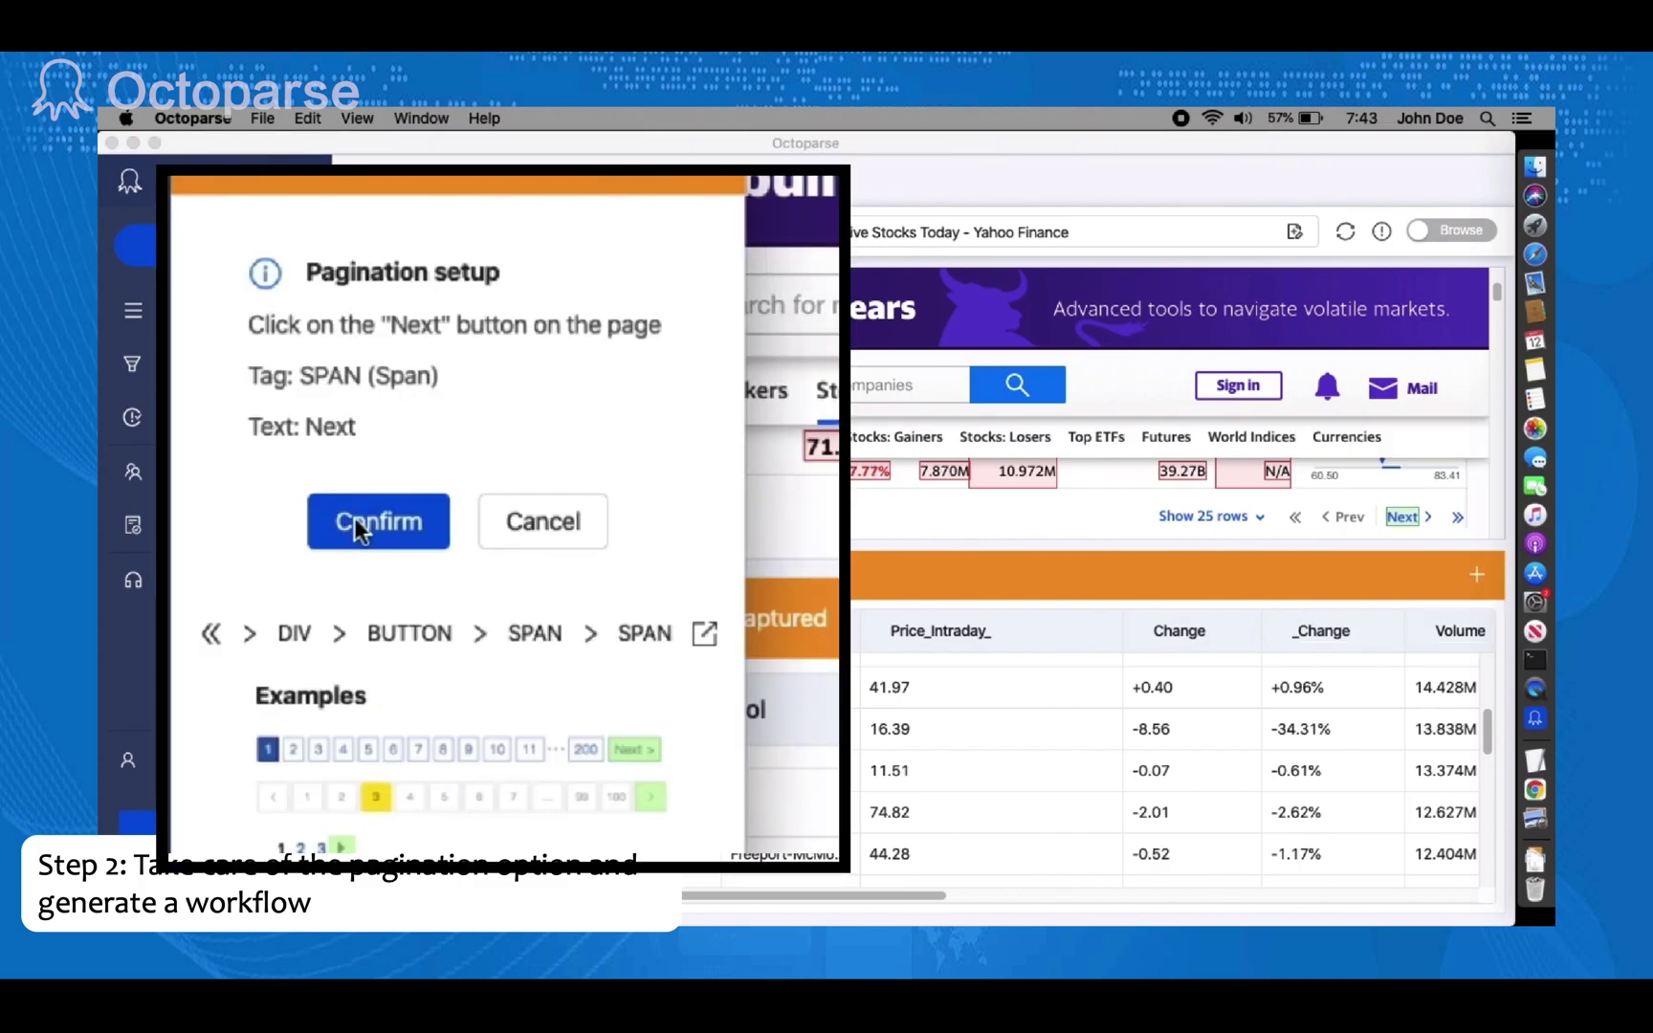
pyautogui.click(407, 525)
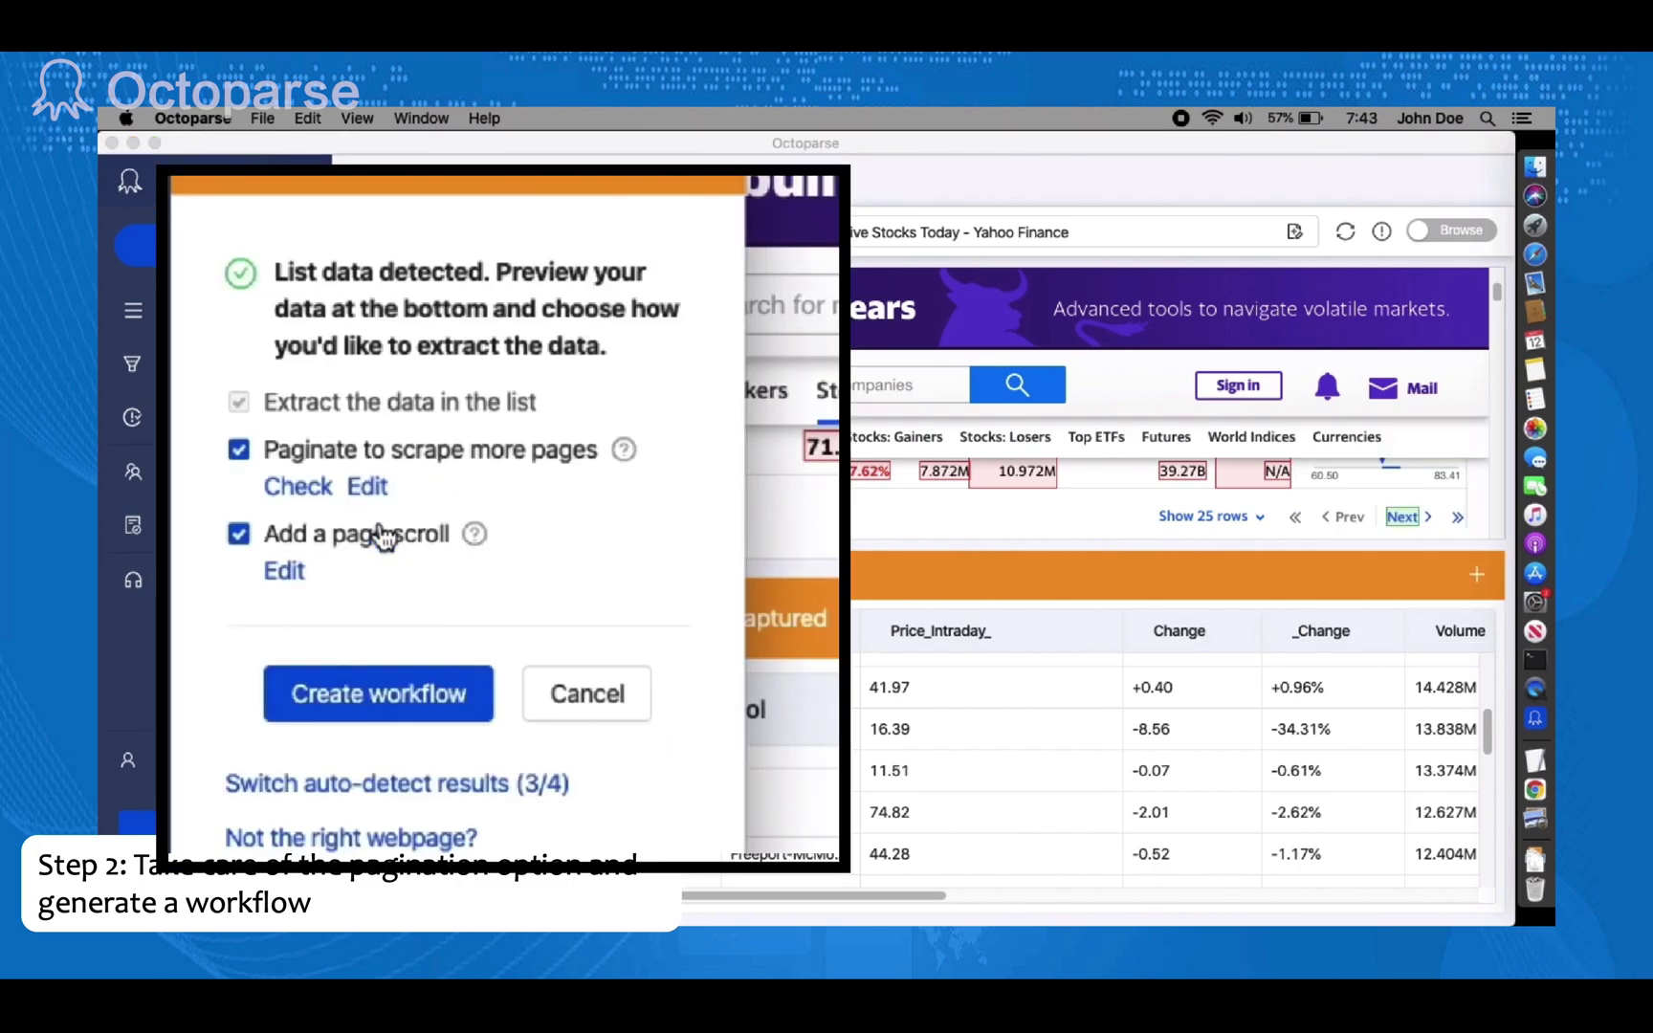
pyautogui.click(240, 536)
pyautogui.click(329, 694)
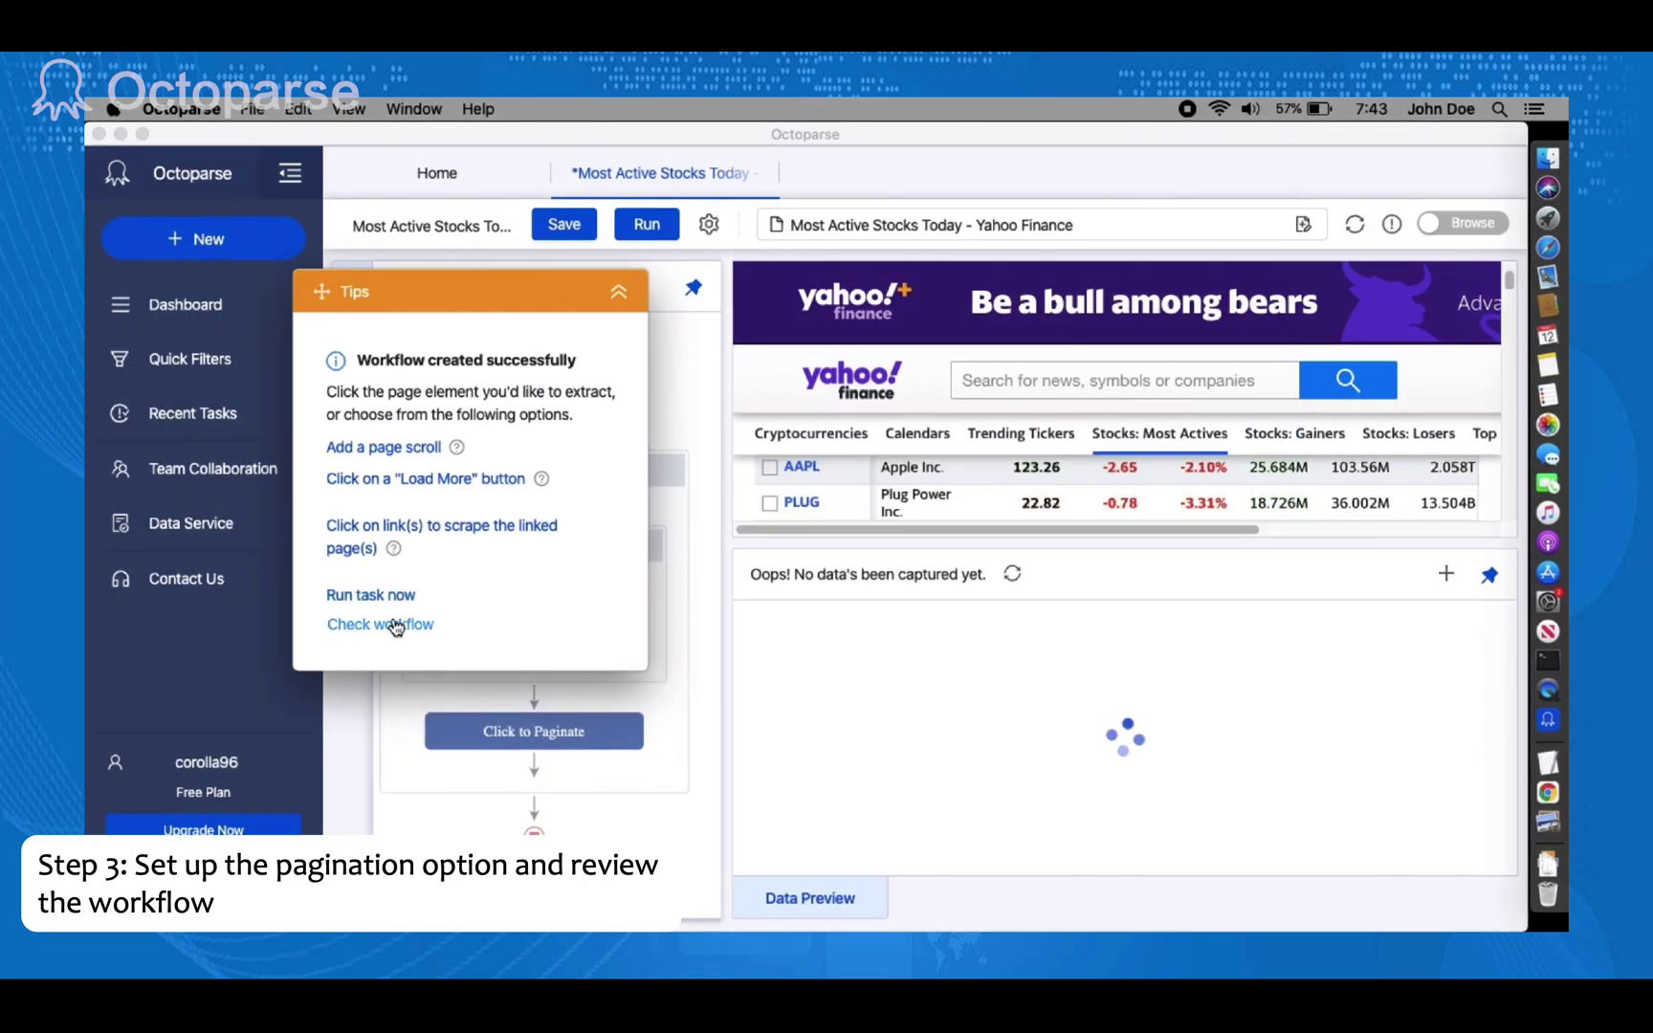
# Set the Pagination loop's Exit Loop condition to 2 repeats.
pyautogui.click(616, 293)
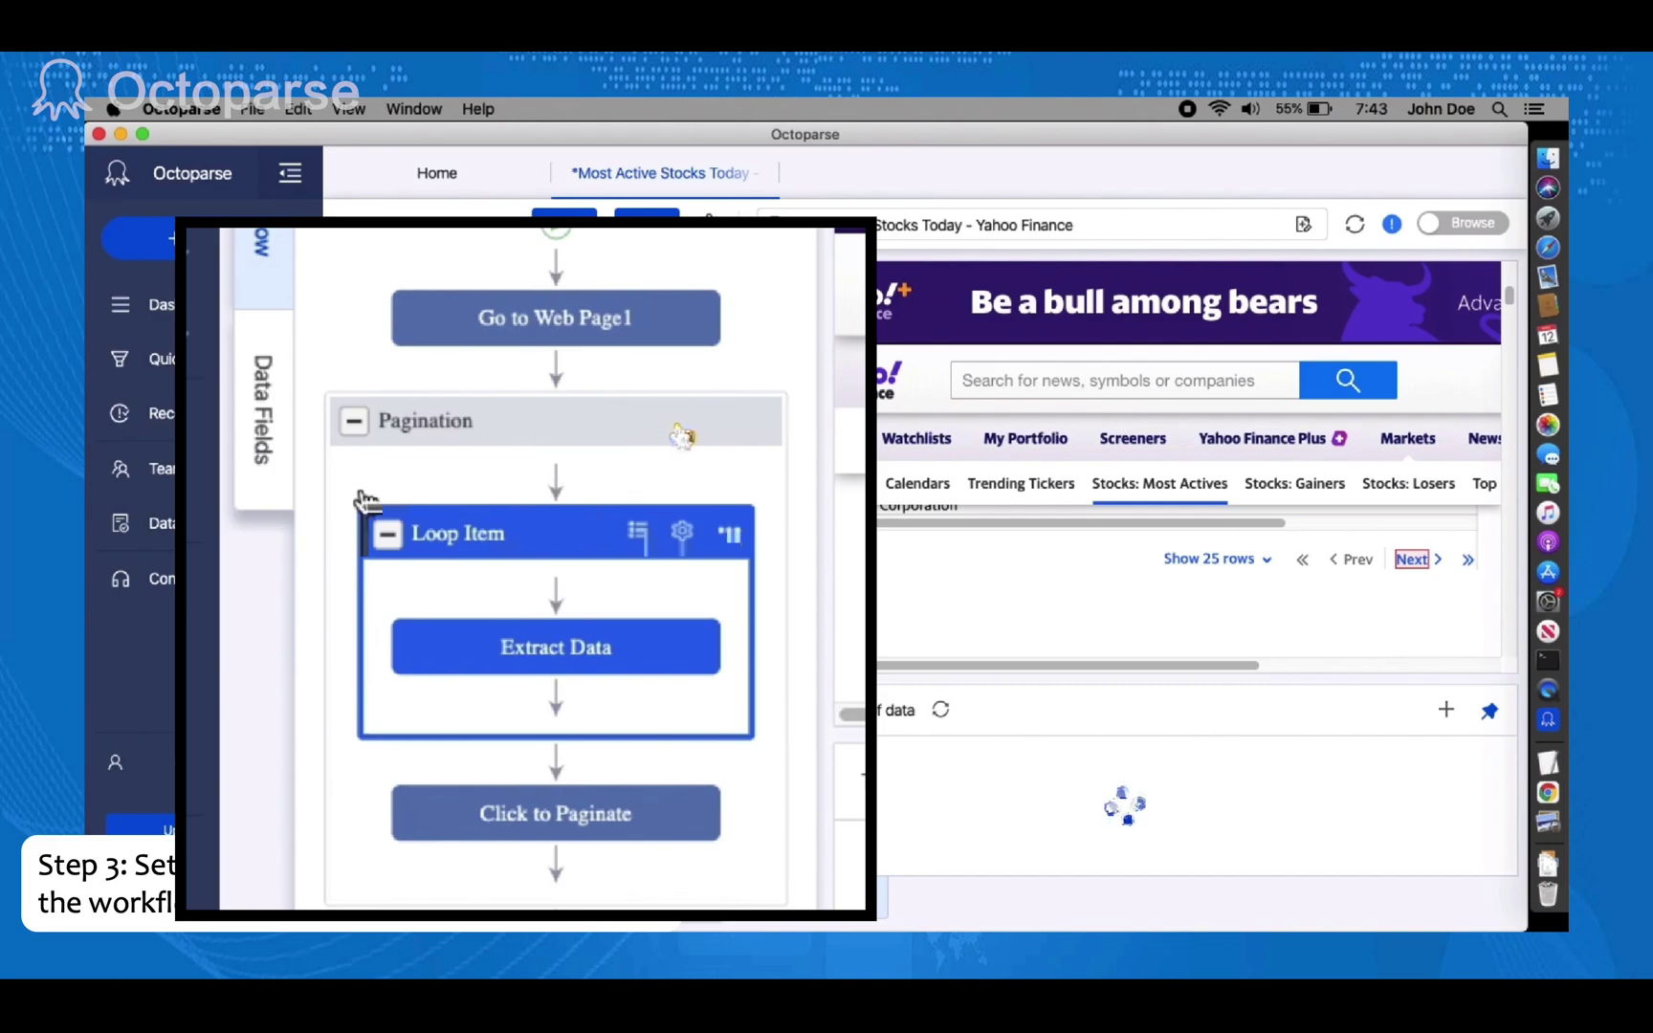
pyautogui.click(718, 423)
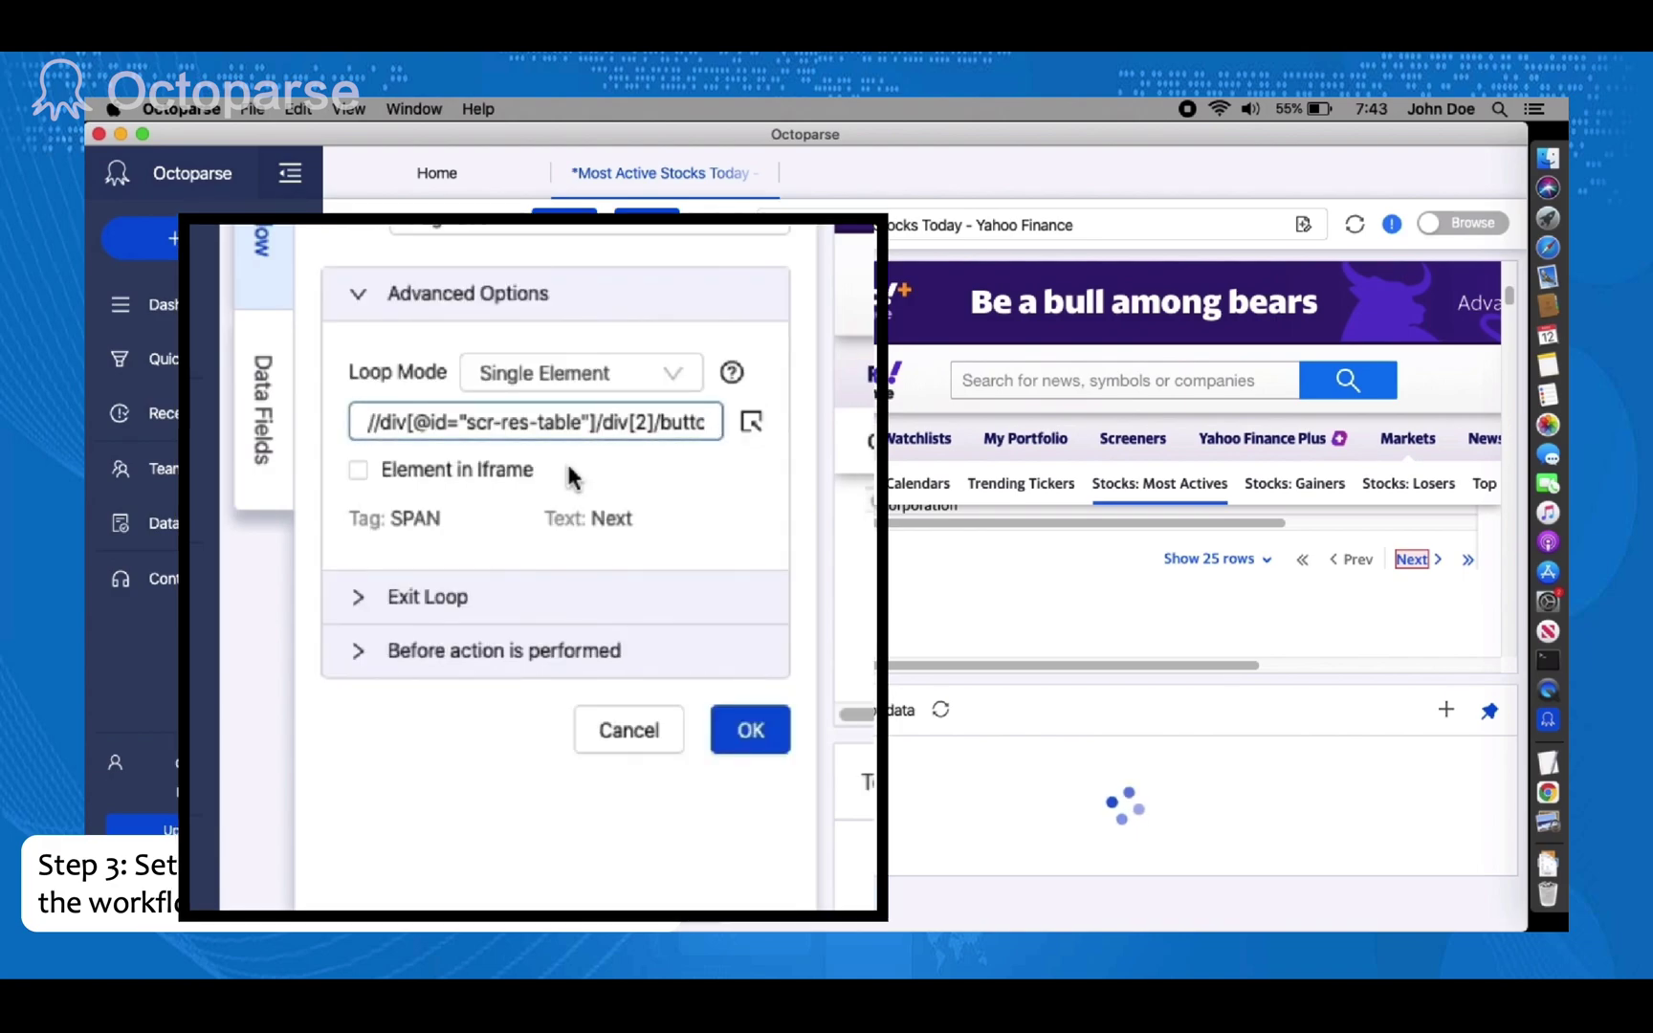
pyautogui.click(367, 602)
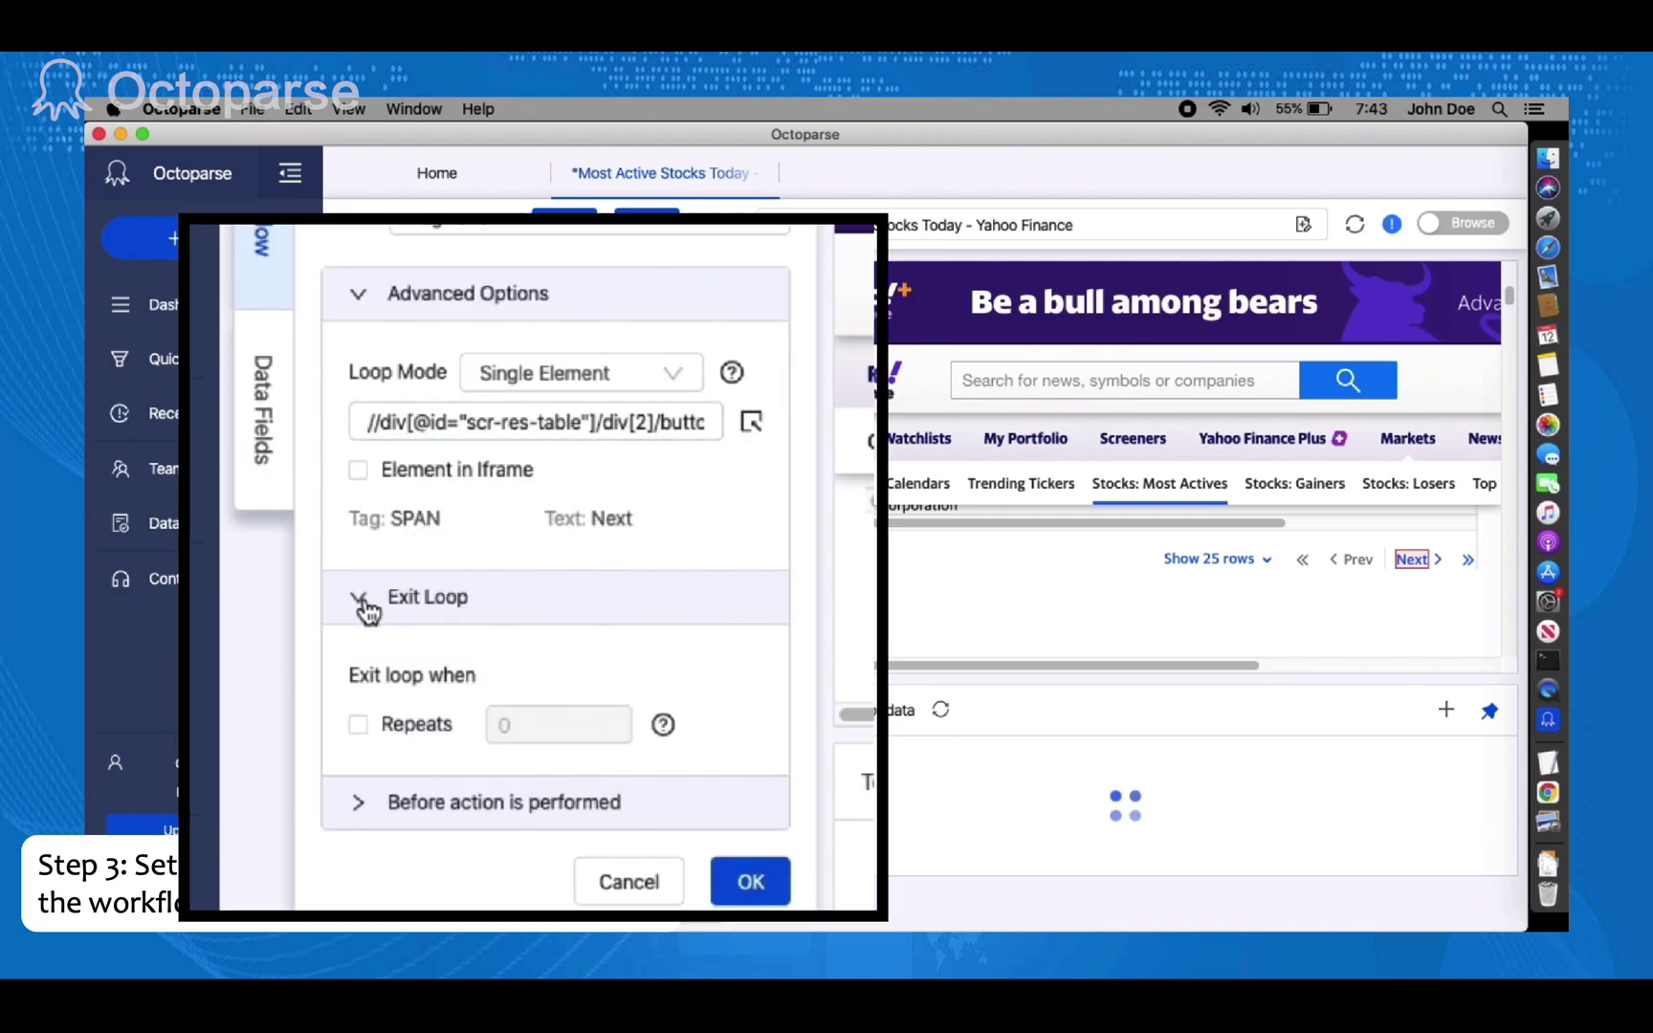
pyautogui.click(357, 725)
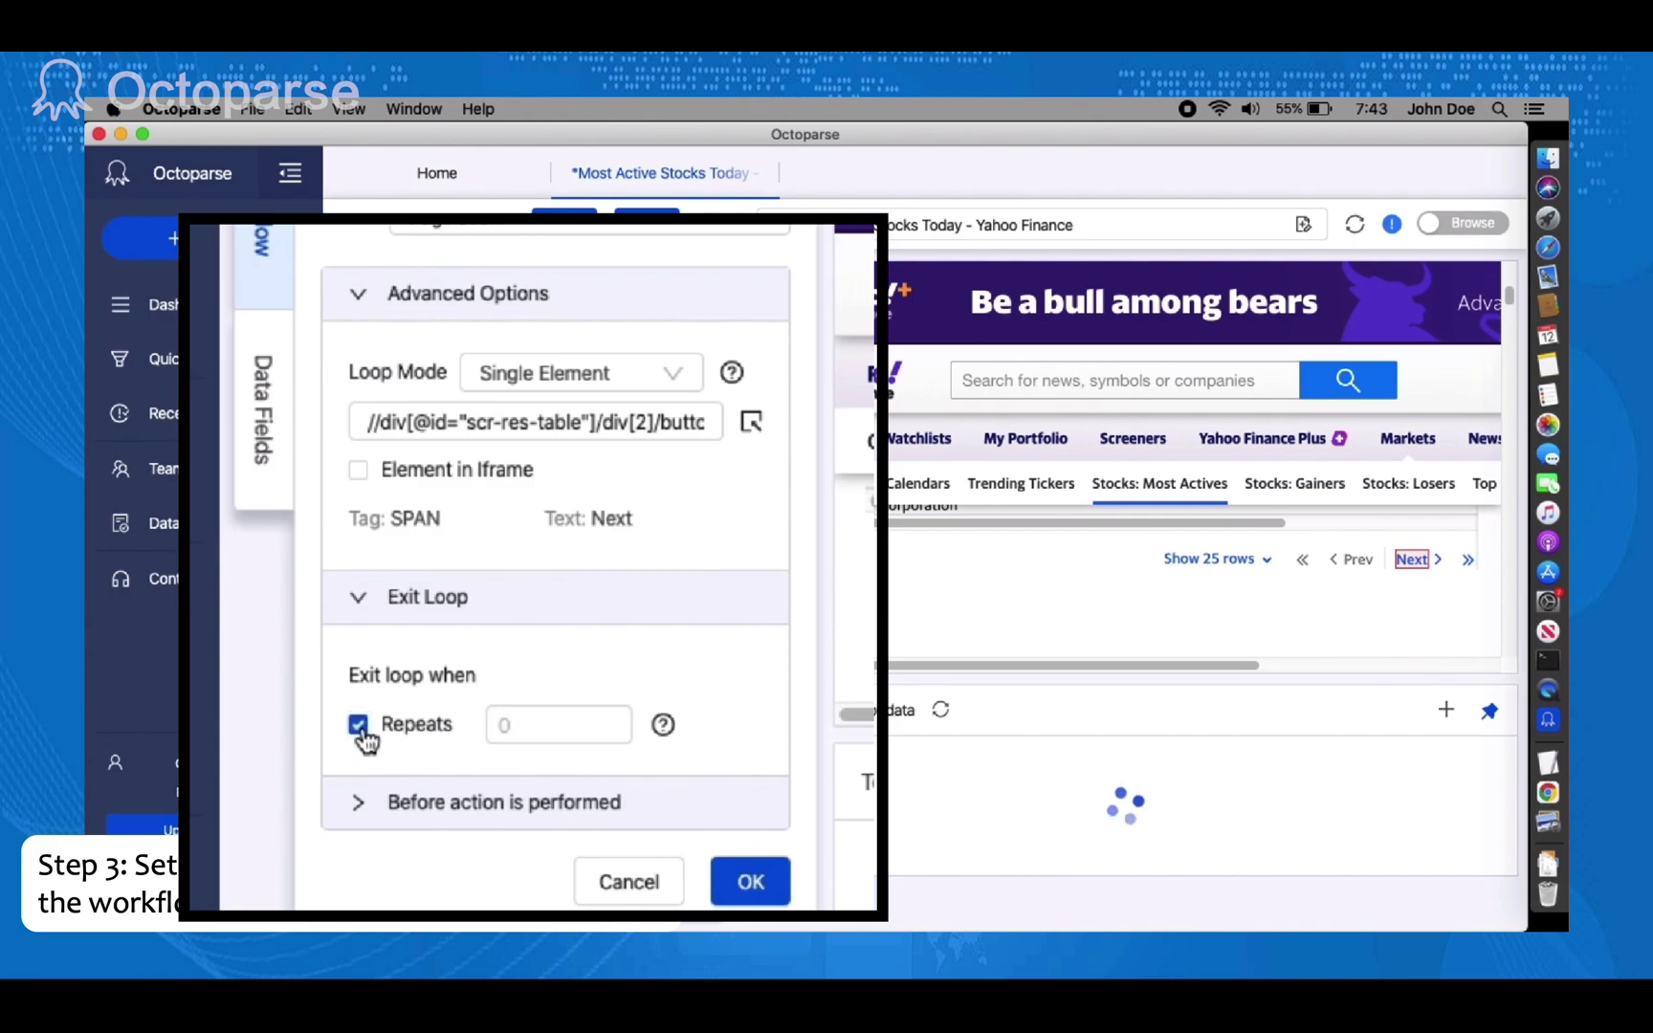
pyautogui.click(524, 725)
pyautogui.press('BackSpace')
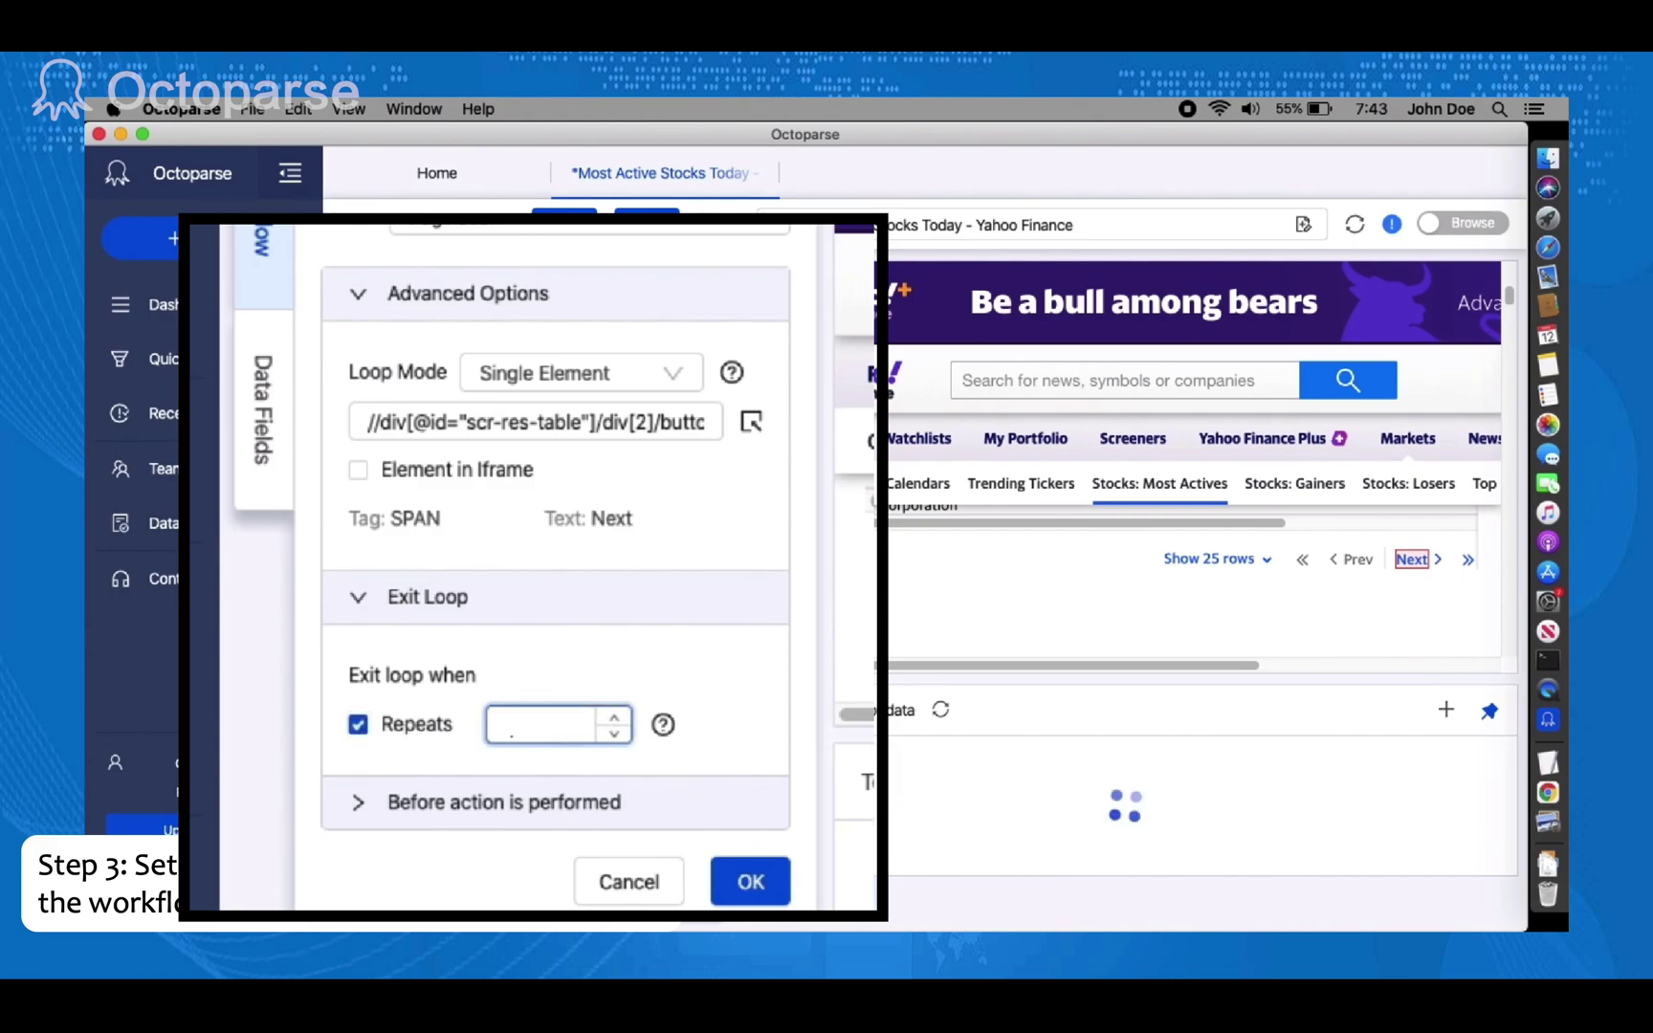
pyautogui.write('2')
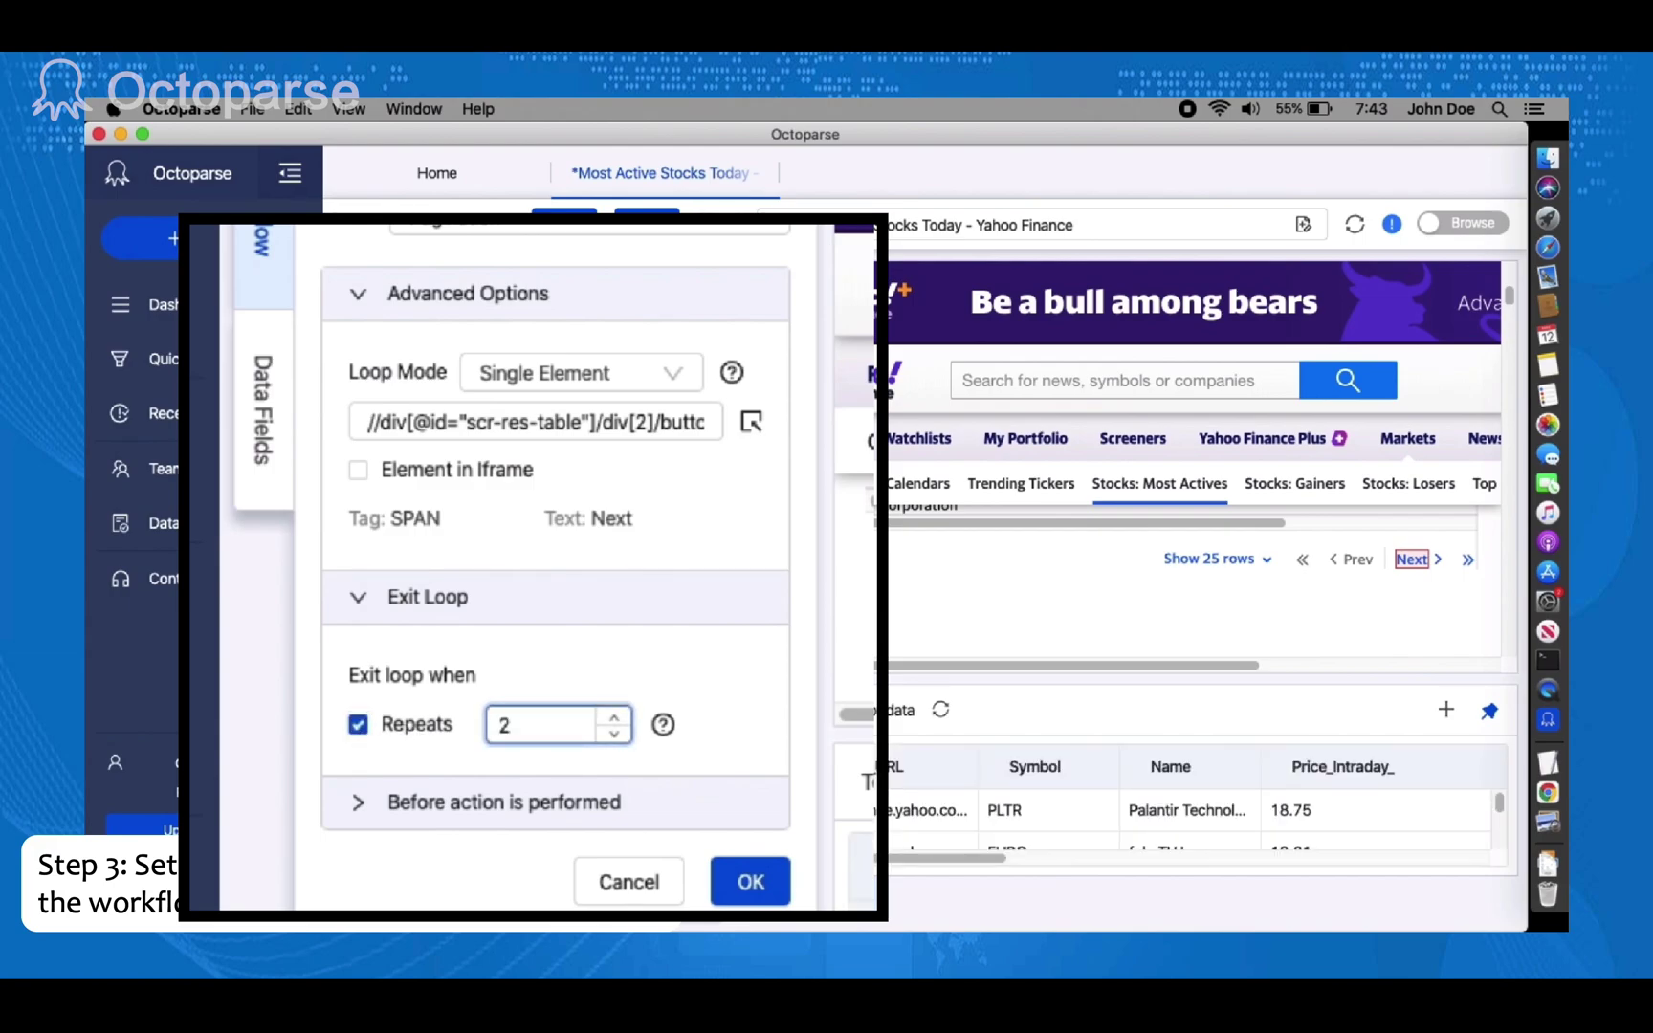
pyautogui.click(736, 889)
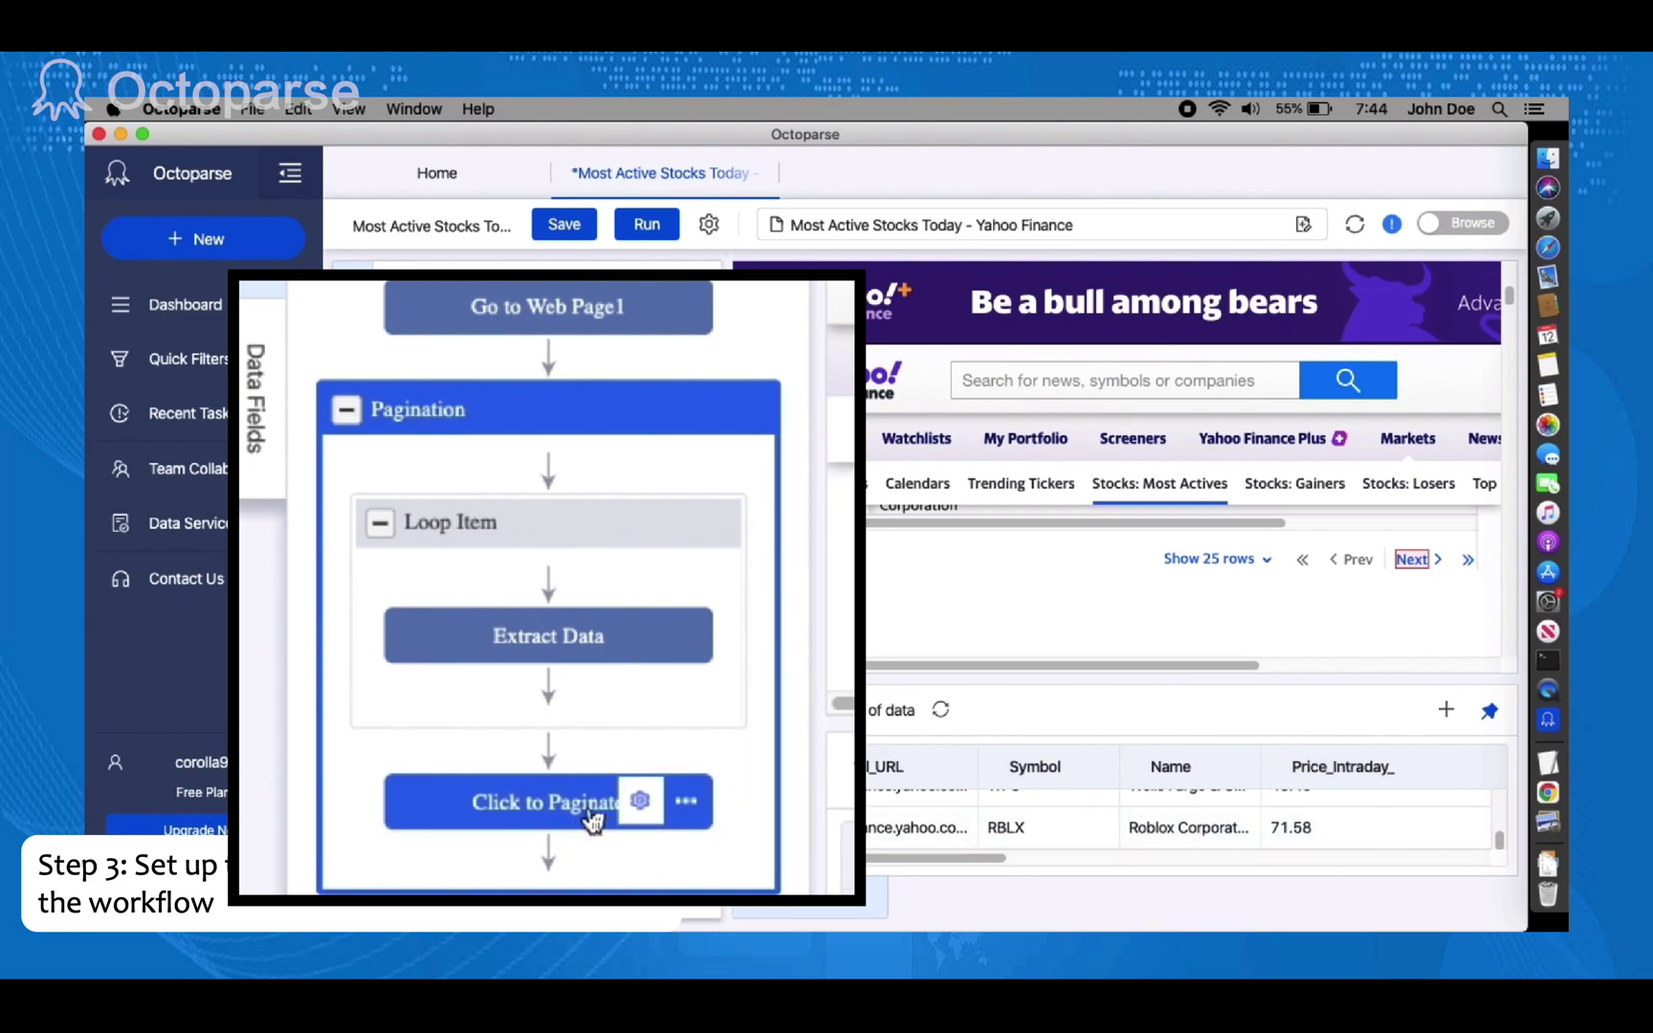
pyautogui.click(1408, 574)
pyautogui.moveTo(517, 409)
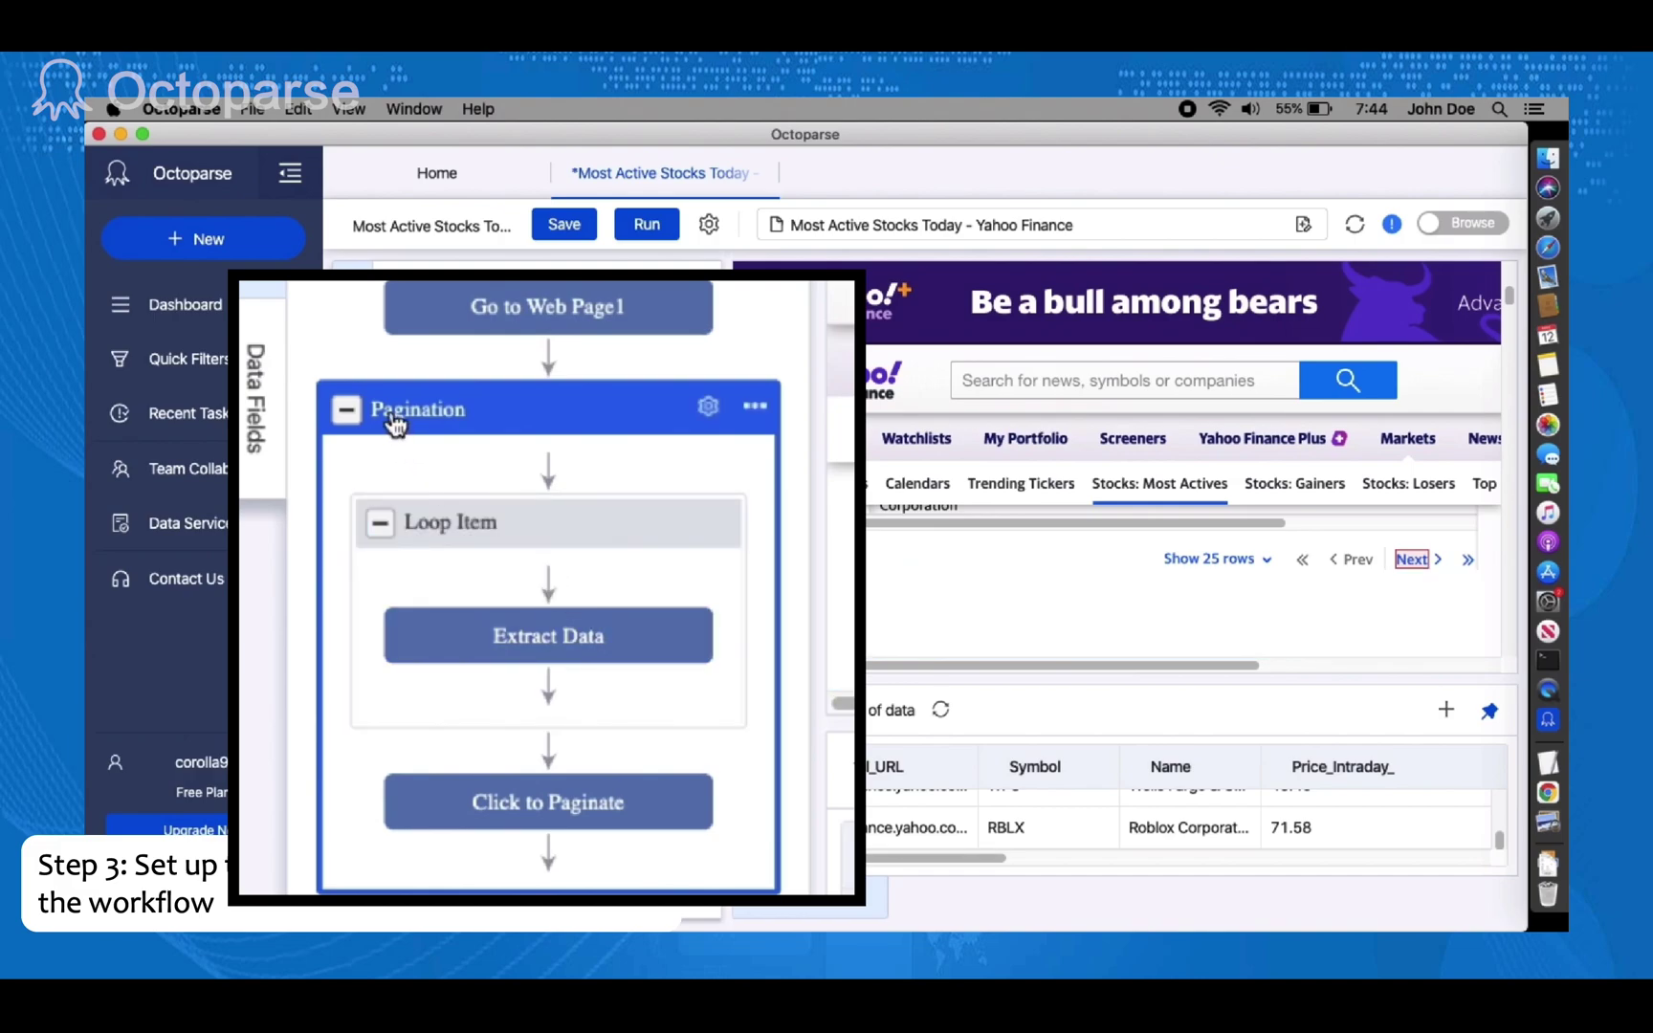
pyautogui.click(455, 631)
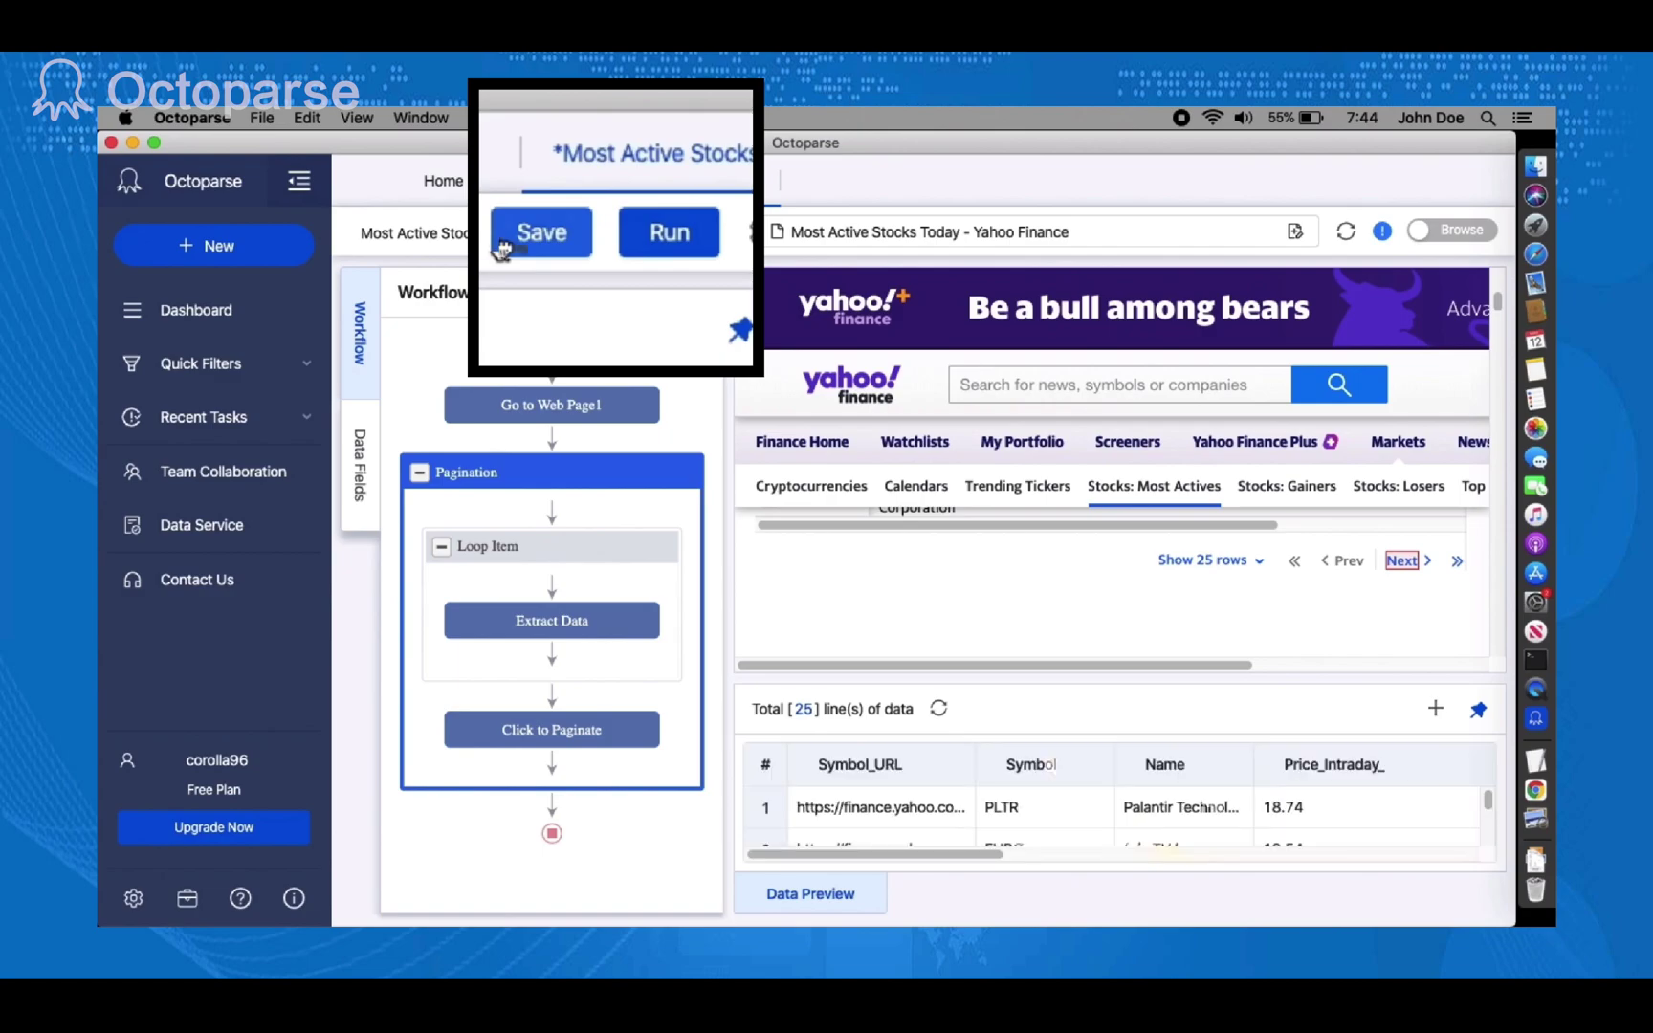
# Save the task, run it on this device, and widen the run window.
pyautogui.click(563, 228)
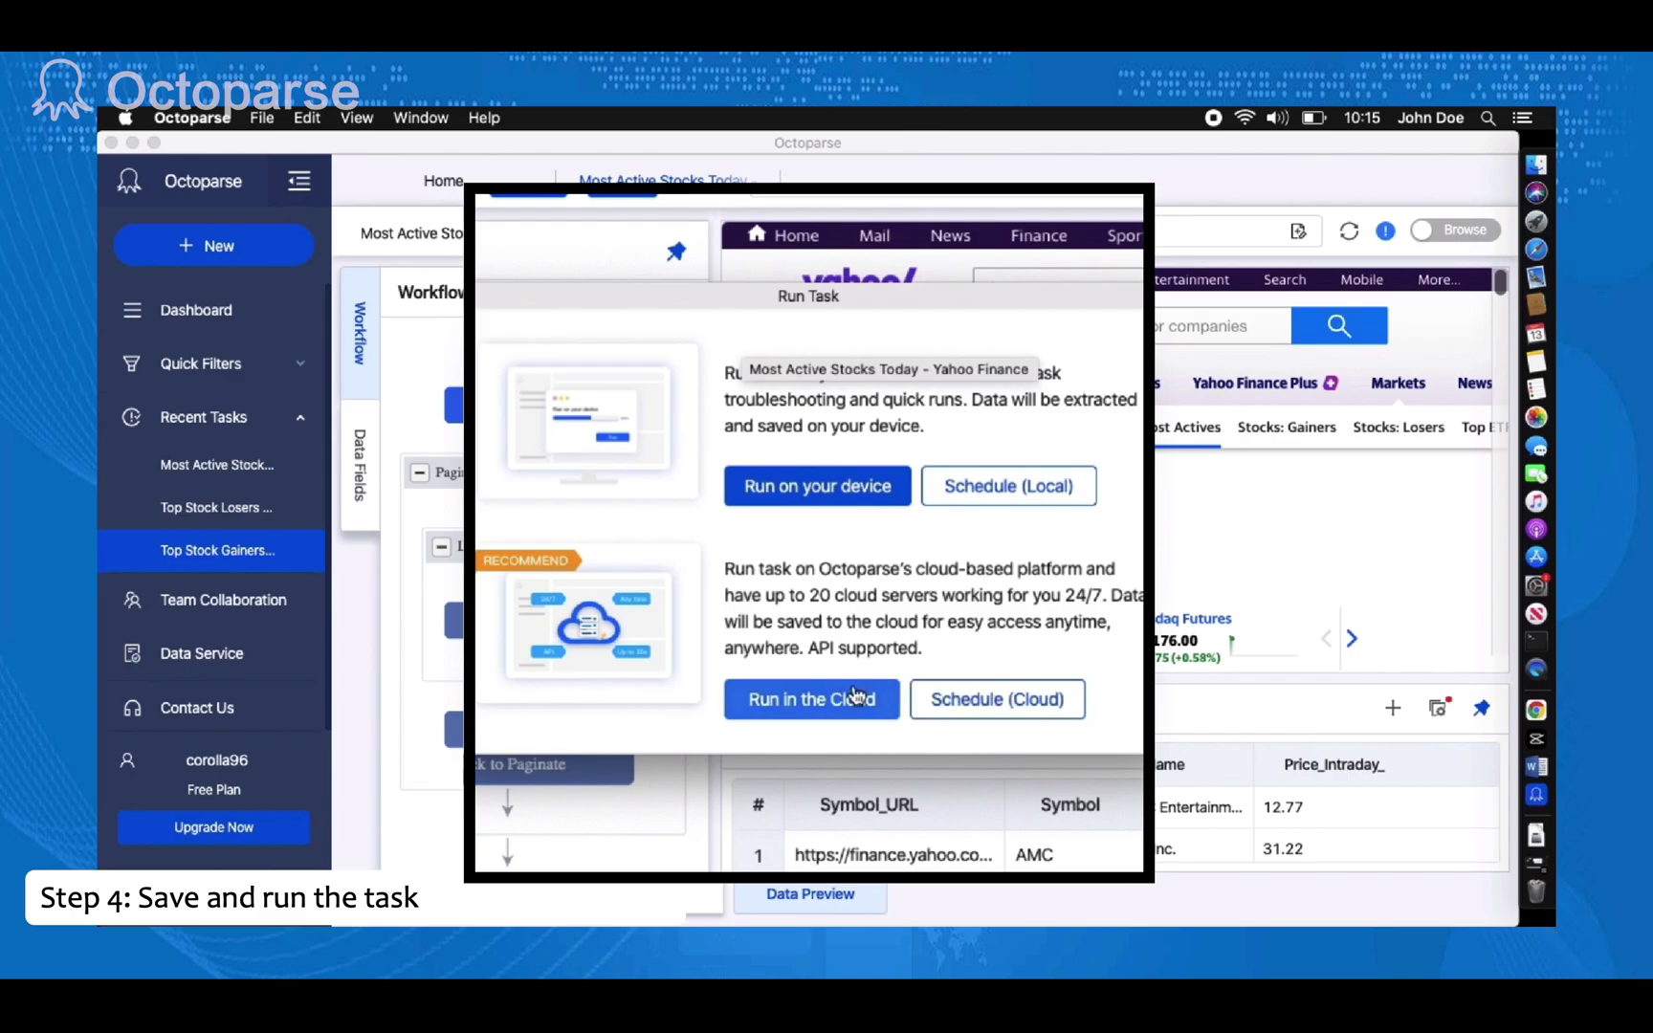
pyautogui.click(817, 491)
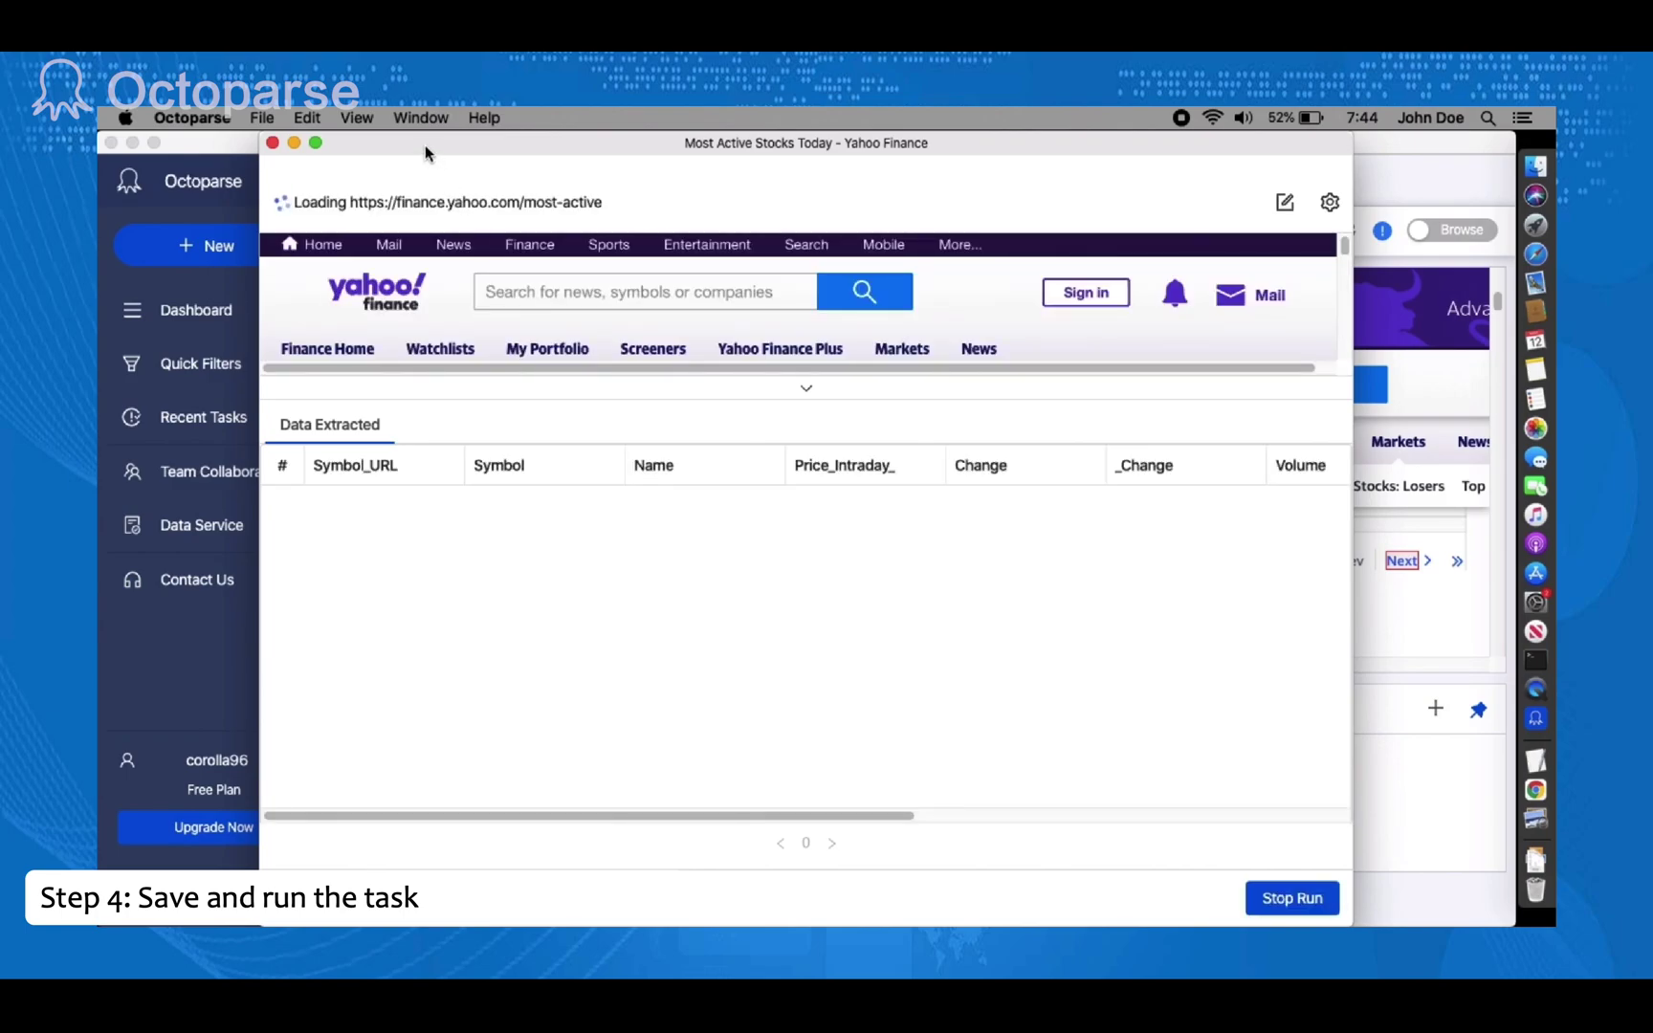
pyautogui.moveTo(1373, 474); pyautogui.dragTo(1514, 474)
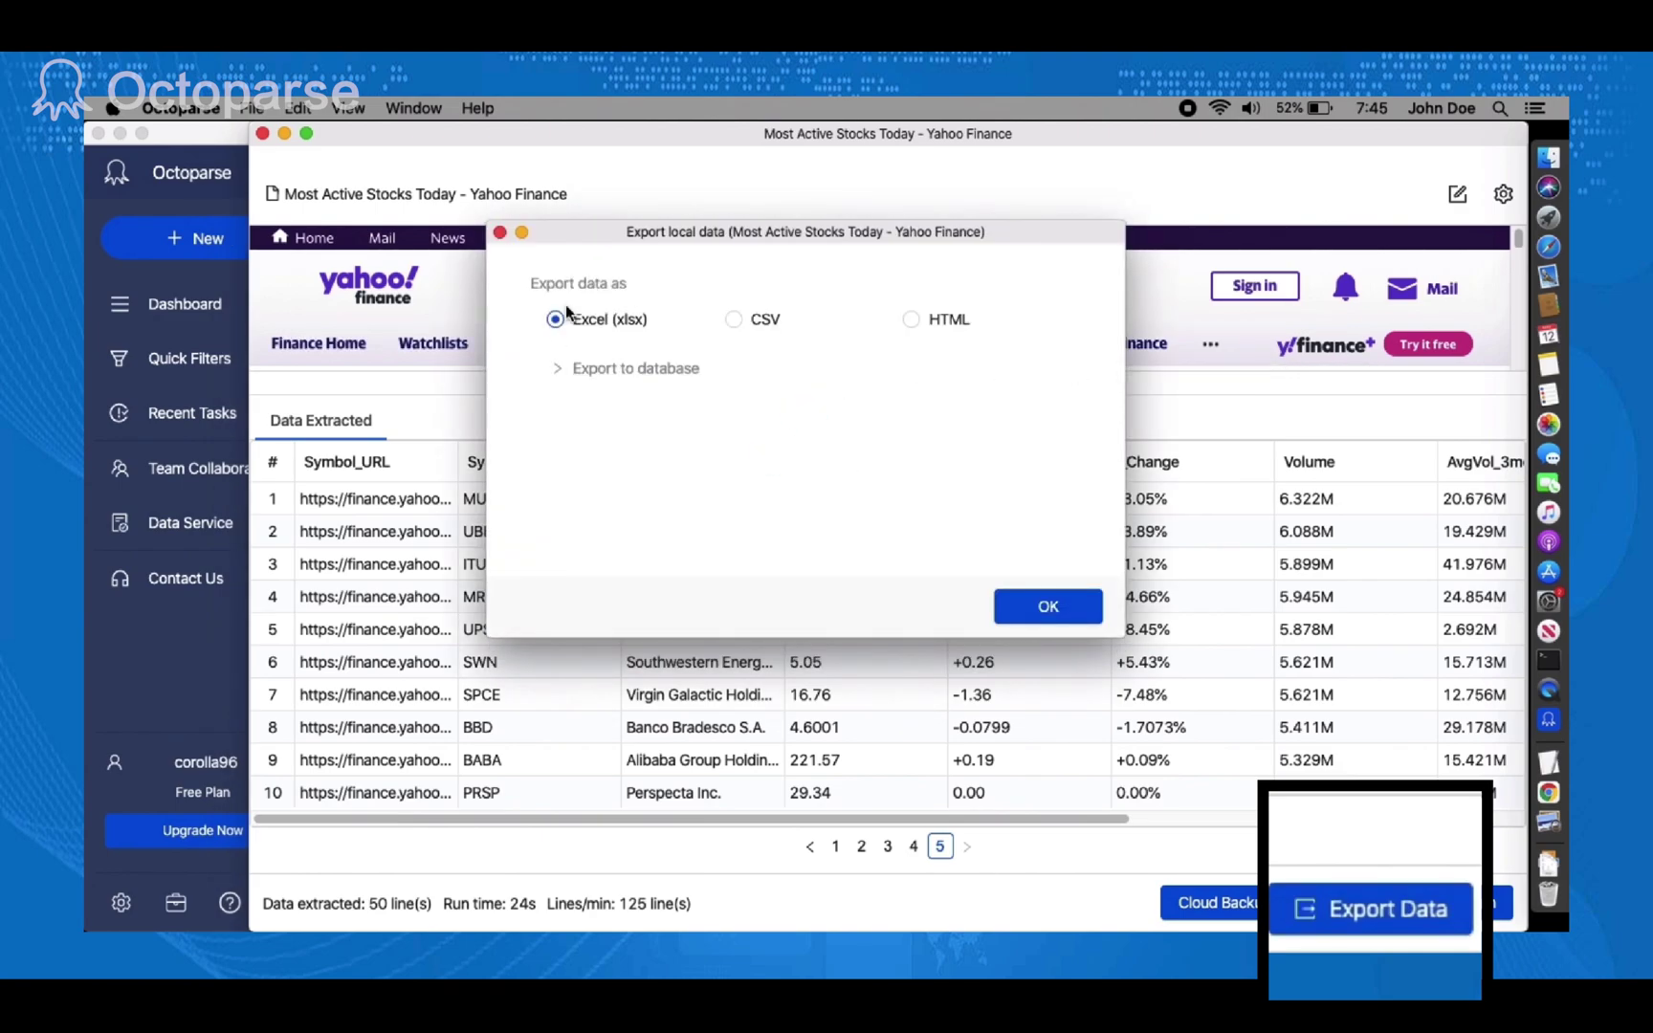
# Export the data as an Excel file saved to the Desktop.
pyautogui.click(1016, 608)
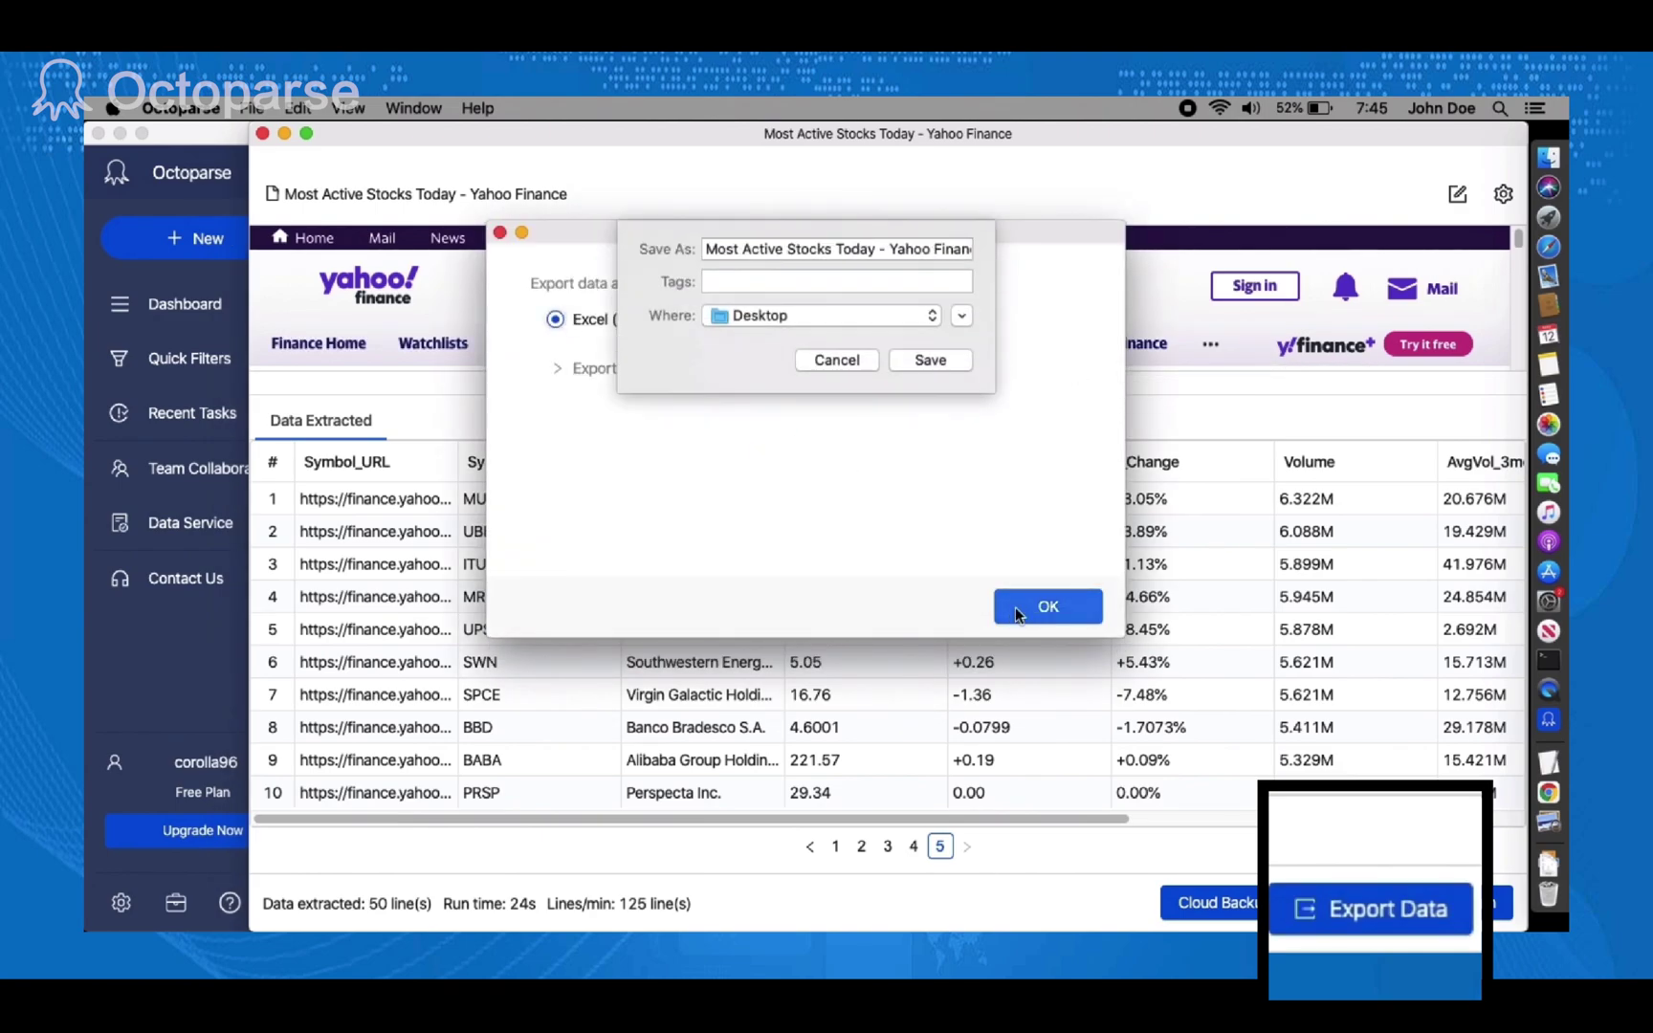
pyautogui.click(913, 363)
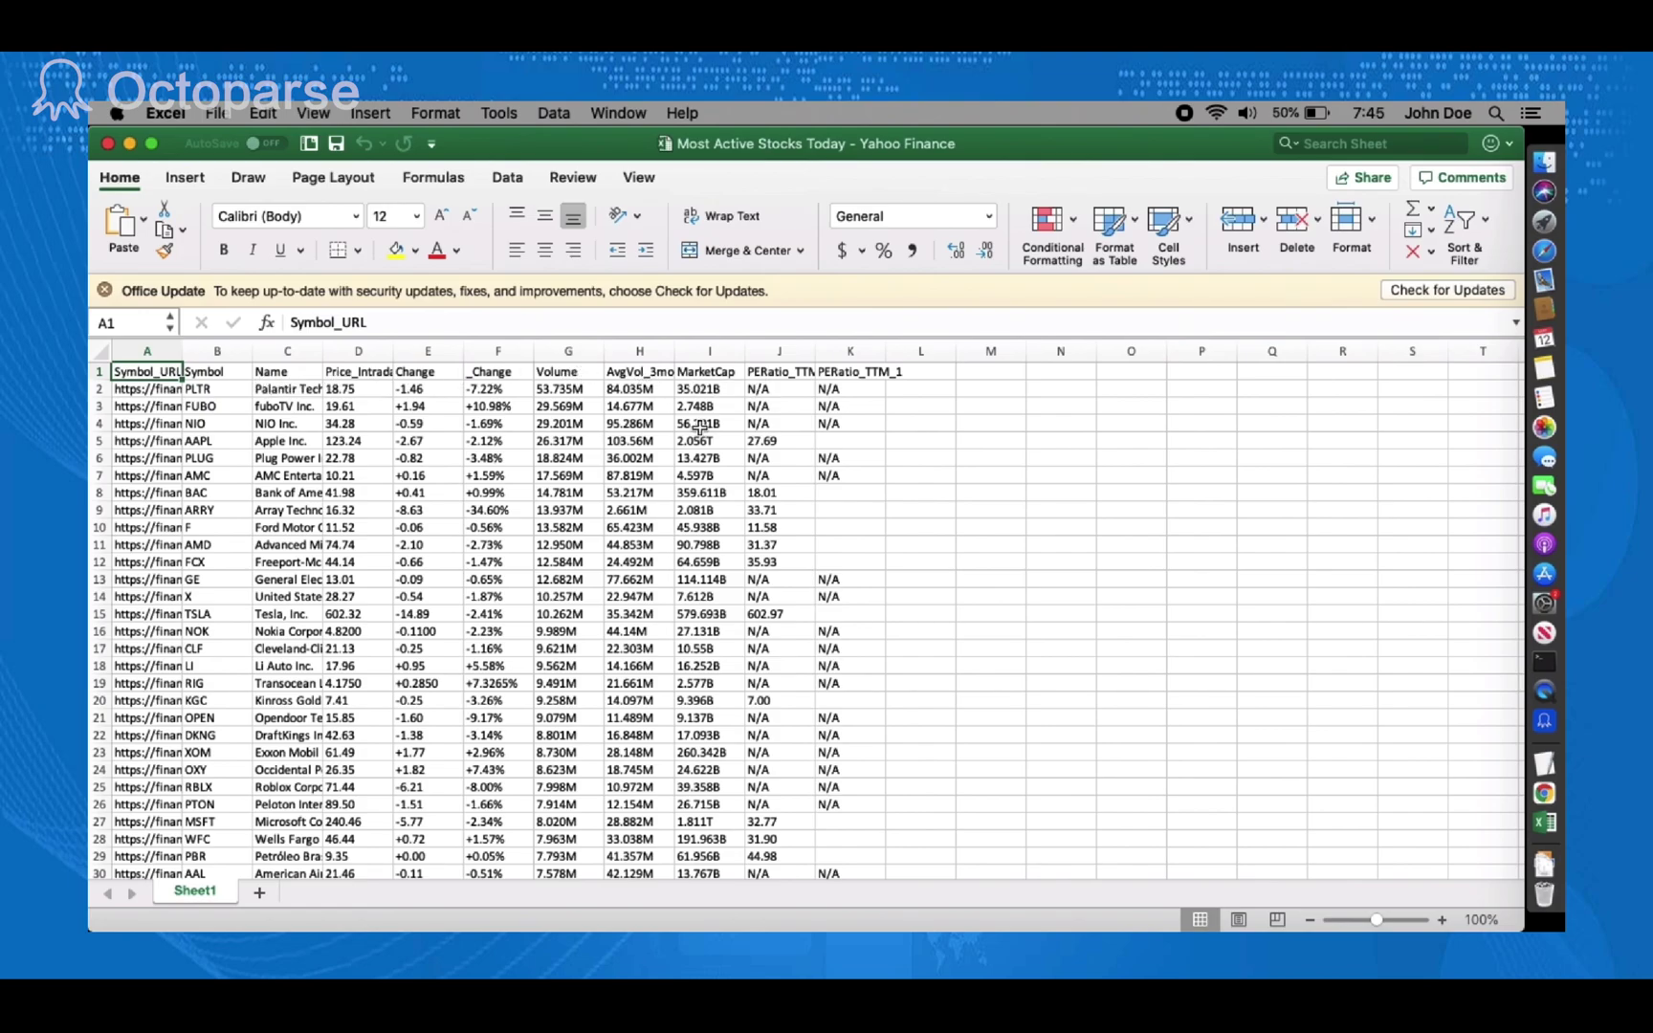
pyautogui.scroll(-9, 223, 786)
pyautogui.scroll(-2, 221, 827)
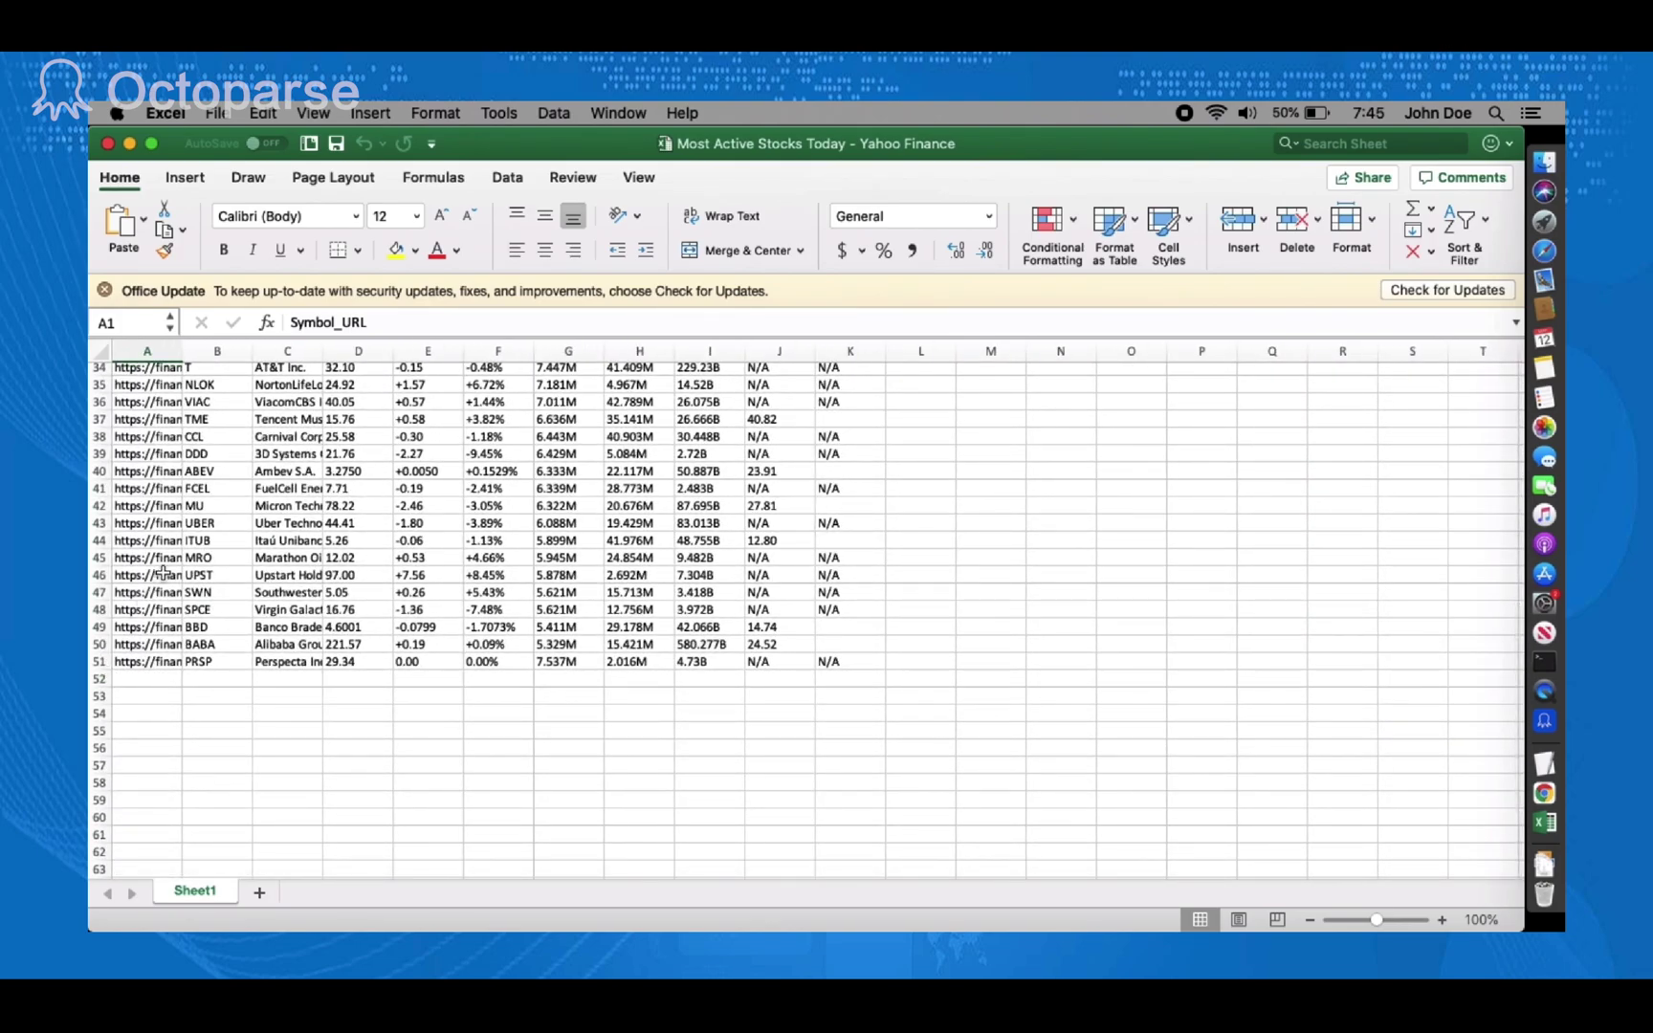
pyautogui.scroll(11, 165, 574)
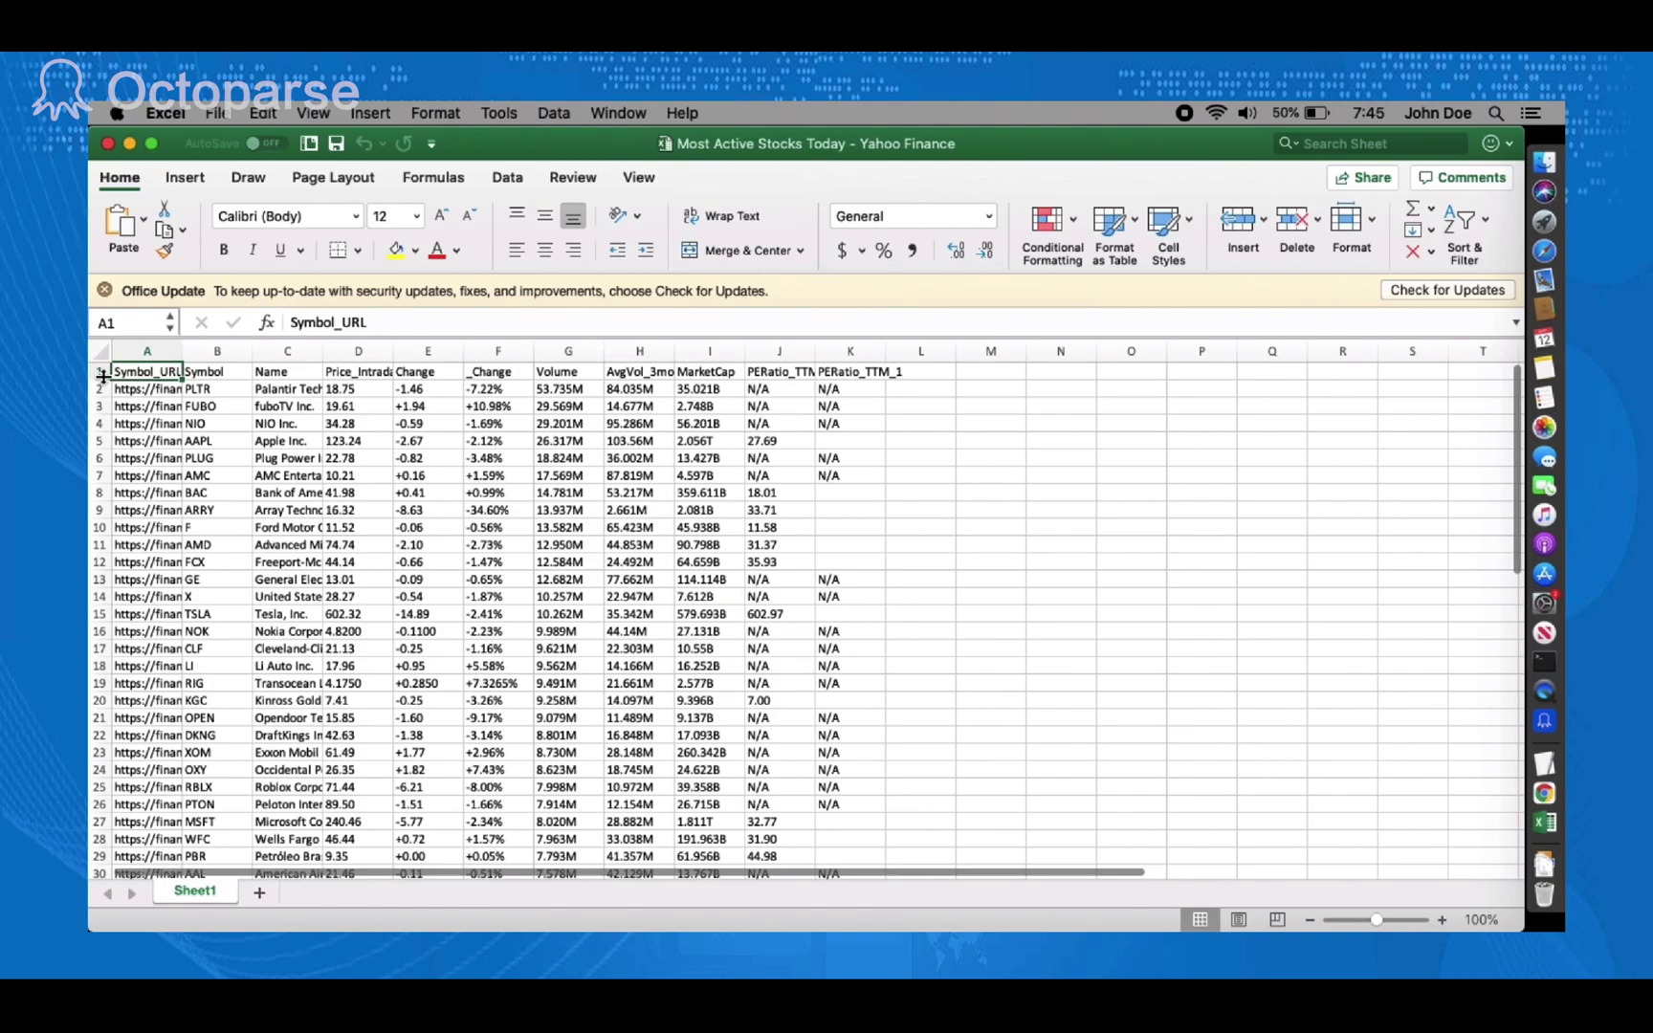